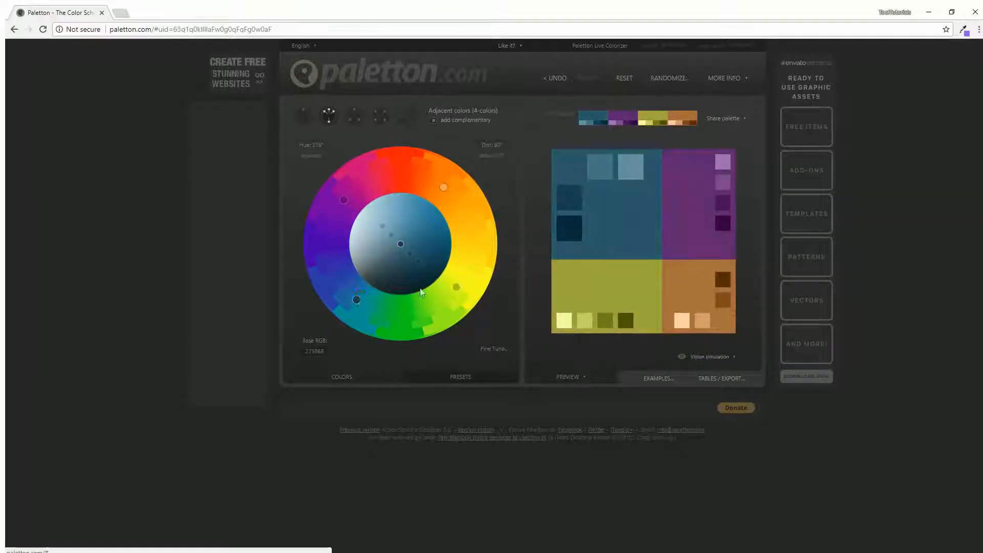
# Reset Paletton to the default monochromatic red palette, base AA3939 at hue 0°.
pyautogui.click(624, 80)
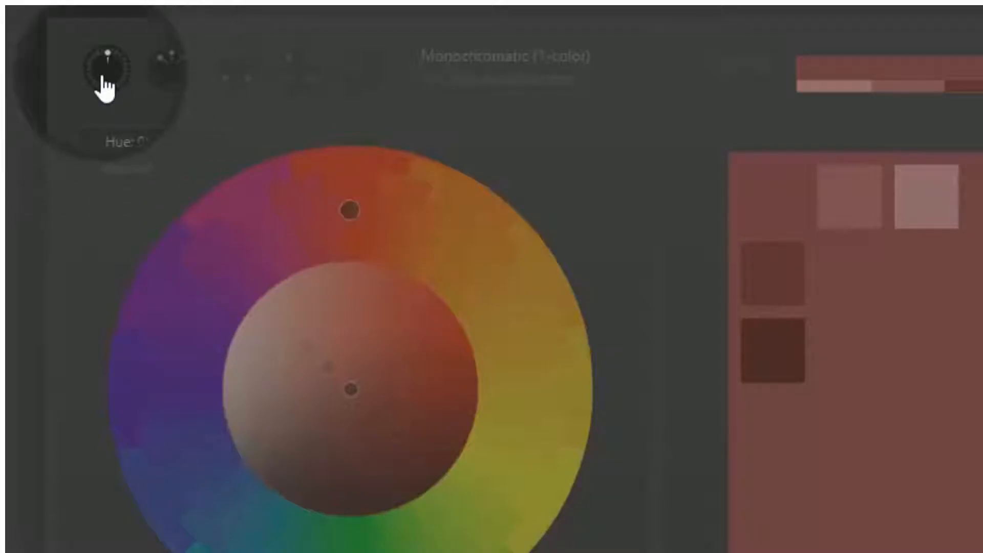
pyautogui.click(176, 78)
pyautogui.click(234, 82)
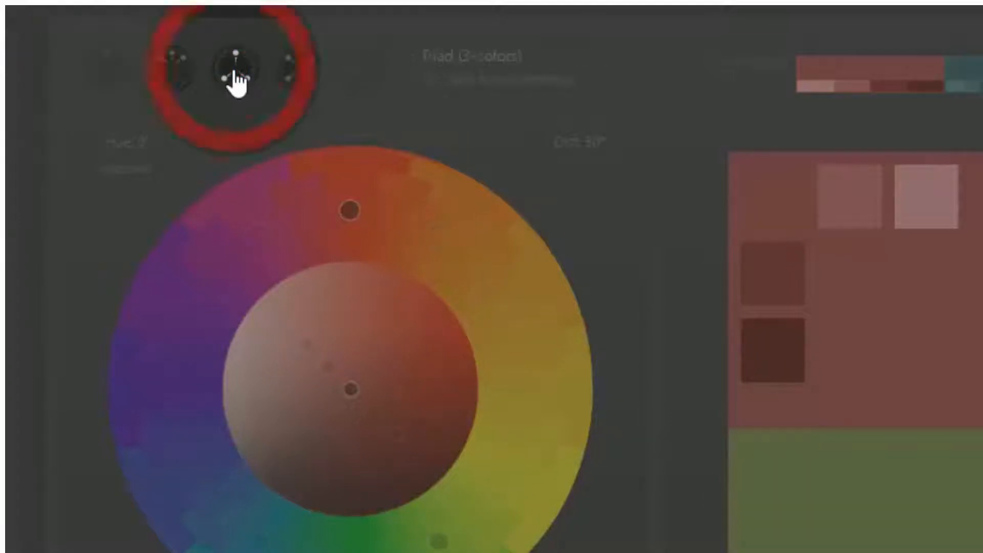
pyautogui.click(293, 79)
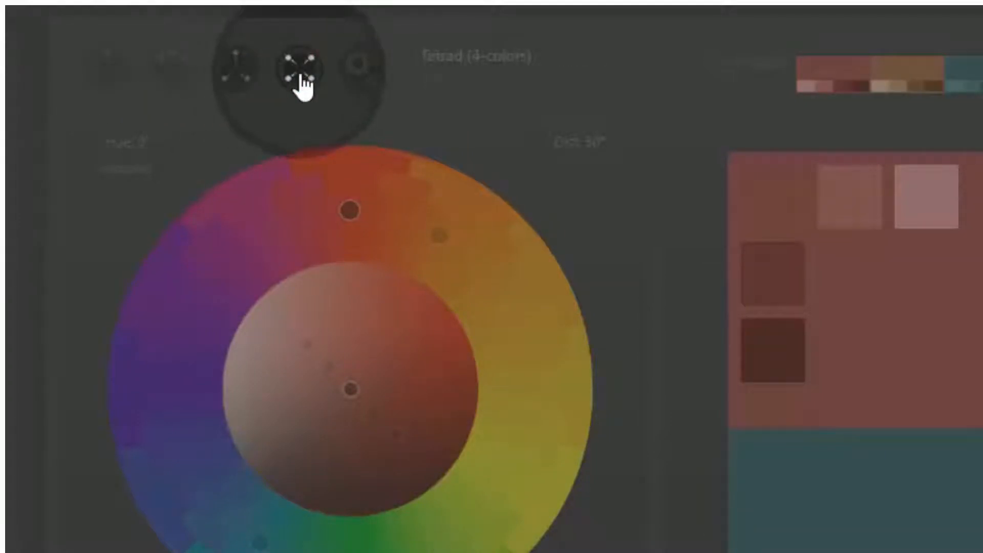
pyautogui.click(359, 72)
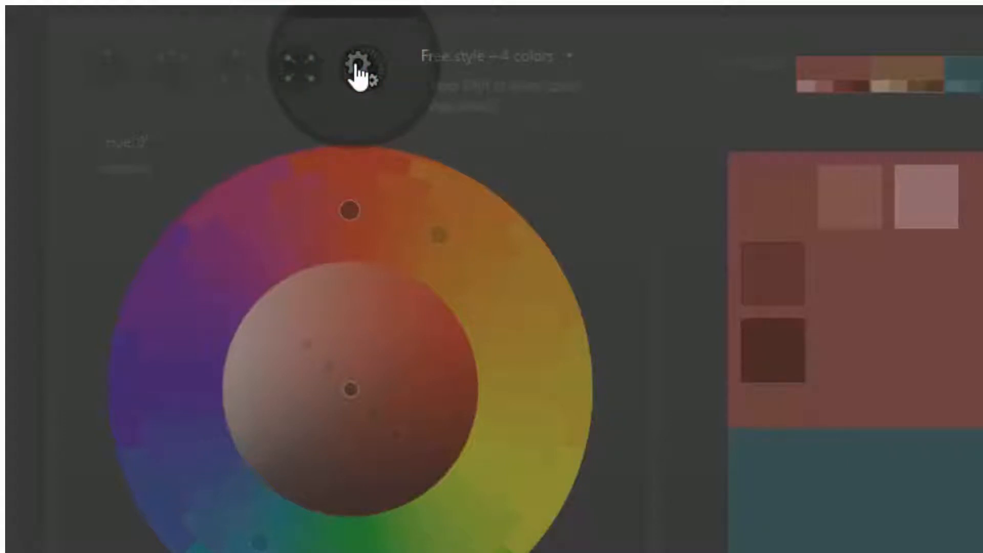
pyautogui.click(110, 81)
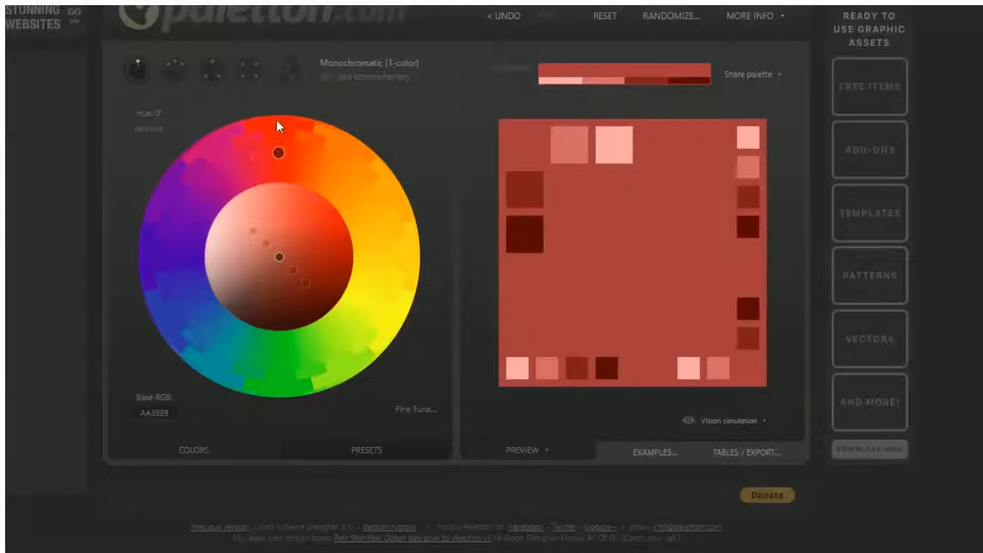
# Rotate the palette hue through gold and red, ending on violet base 452F74 at 277°.
pyautogui.moveTo(279, 158)
pyautogui.mouseDown()
pyautogui.moveTo(298, 158)
pyautogui.moveTo(347, 189)
pyautogui.moveTo(370, 236)
pyautogui.moveTo(359, 311)
pyautogui.moveTo(281, 350)
pyautogui.moveTo(215, 330)
pyautogui.moveTo(177, 271)
pyautogui.moveTo(180, 201)
pyautogui.mouseUp()
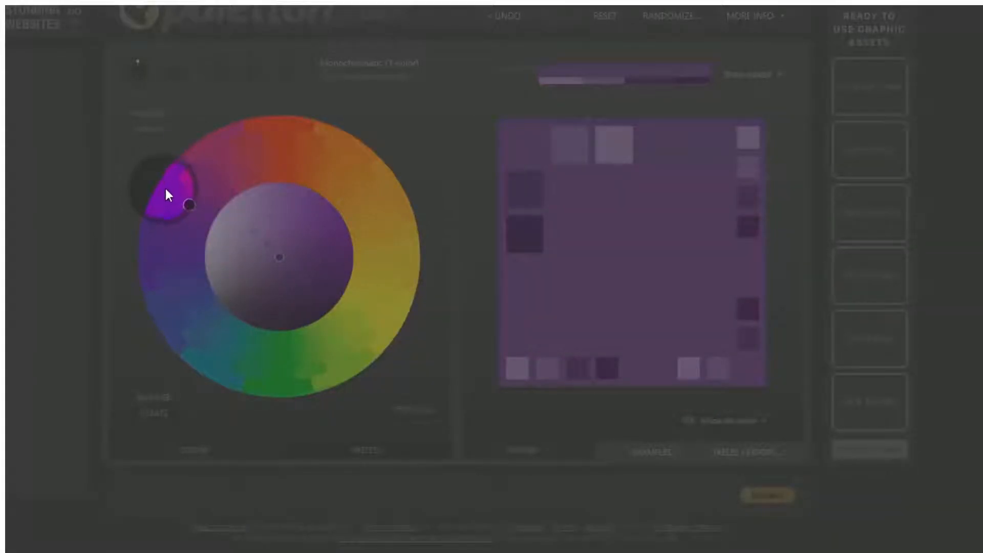
pyautogui.moveTo(187, 162)
pyautogui.mouseDown()
pyautogui.moveTo(236, 132)
pyautogui.moveTo(296, 115)
pyautogui.moveTo(379, 167)
pyautogui.moveTo(372, 175)
pyautogui.moveTo(396, 221)
pyautogui.moveTo(401, 266)
pyautogui.moveTo(394, 282)
pyautogui.moveTo(355, 262)
pyautogui.moveTo(345, 309)
pyautogui.moveTo(303, 336)
pyautogui.moveTo(228, 327)
pyautogui.moveTo(203, 303)
pyautogui.mouseUp()
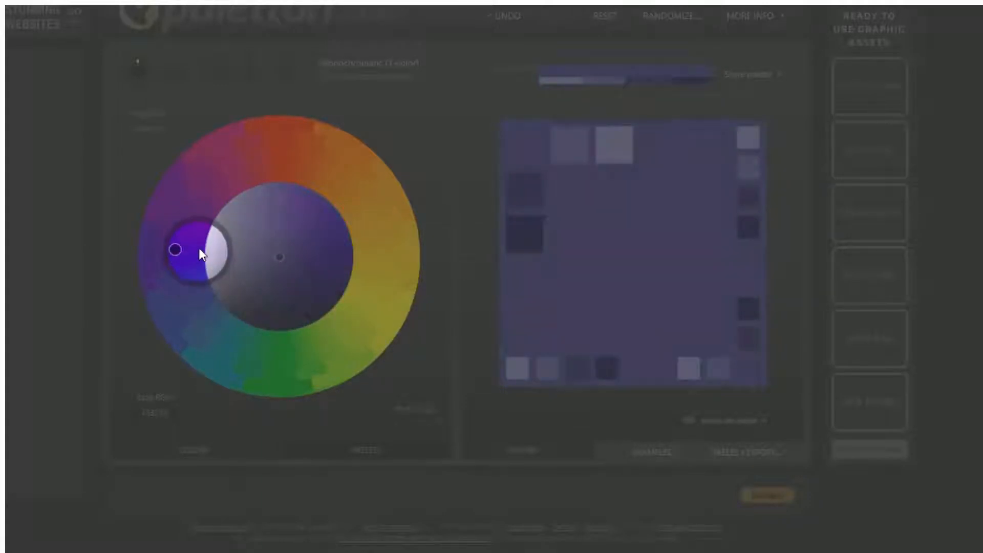
pyautogui.moveTo(199, 247); pyautogui.dragTo(199, 248)
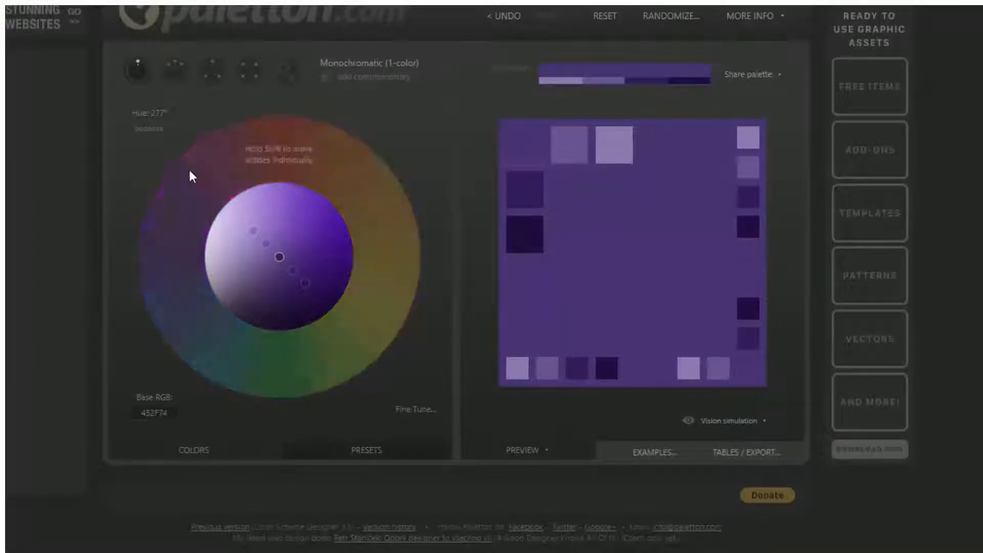
# Enter a palette hue of 180 numerically, turning the palette green with base 2D882D.
pyautogui.click(157, 119)
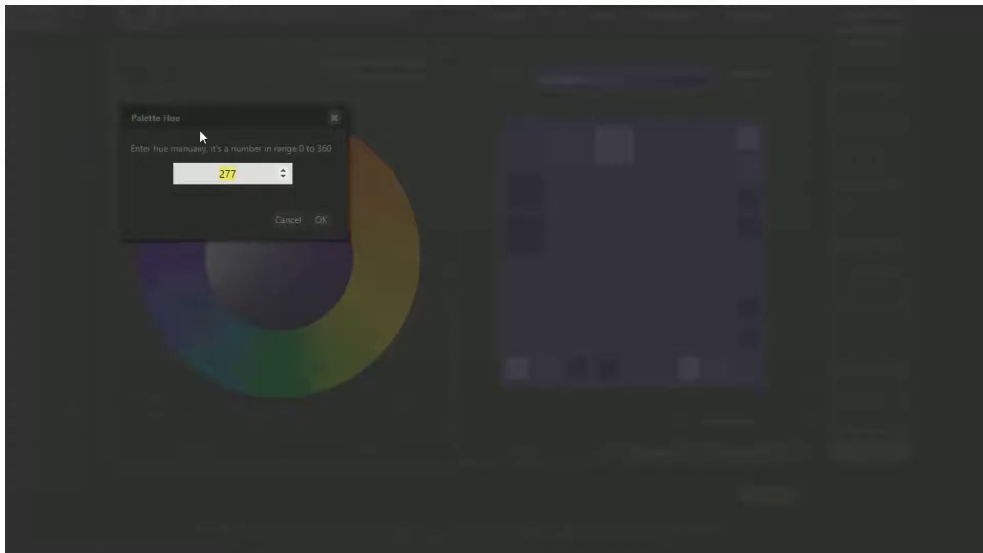
pyautogui.write('180')
pyautogui.click(320, 220)
pyautogui.moveTo(281, 357); pyautogui.dragTo(281, 356)
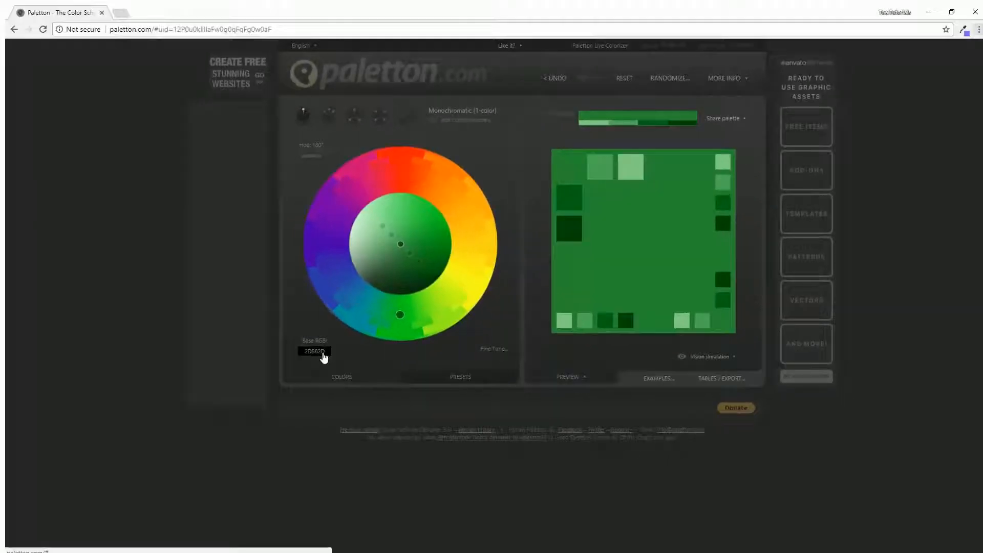
# Apply the copied base colour 8766FD, then reset the palette to default red AA3939.
pyautogui.click(963, 29)
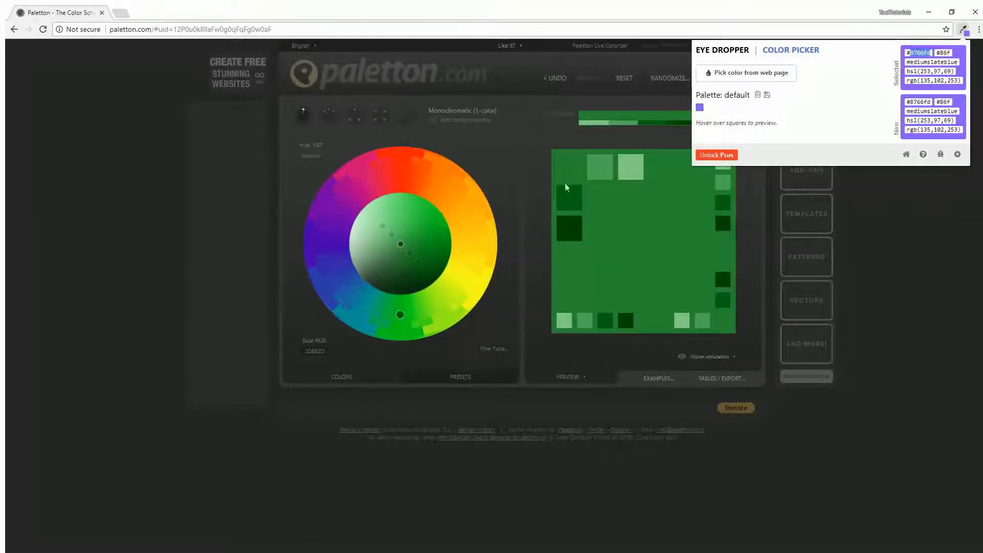
pyautogui.click(315, 351)
pyautogui.click(314, 351)
pyautogui.write('8766fd')
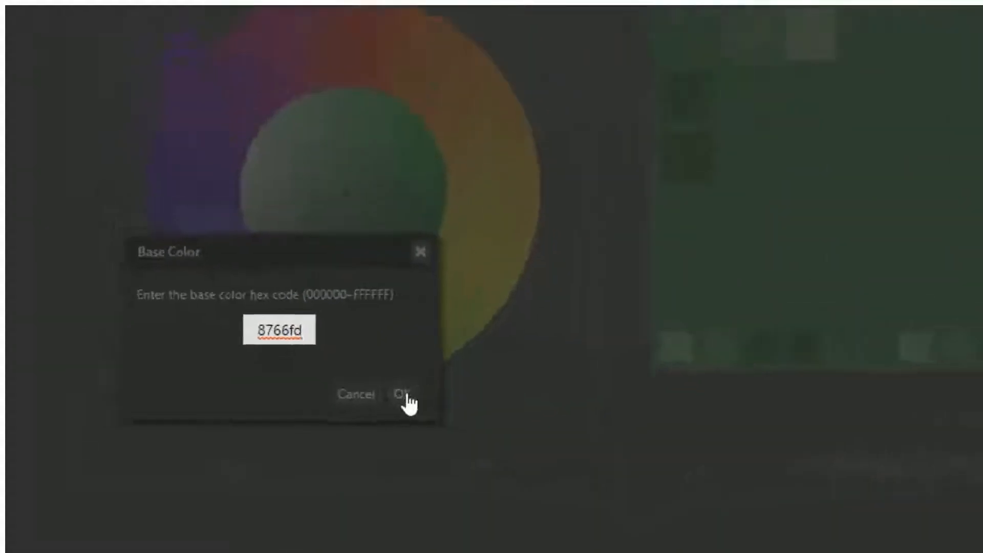
pyautogui.click(403, 394)
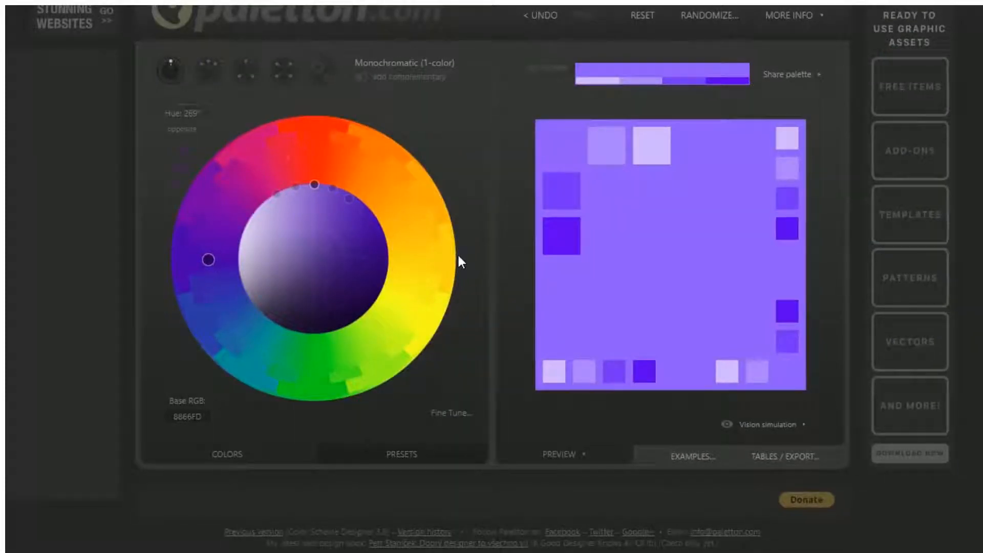
pyautogui.click(643, 16)
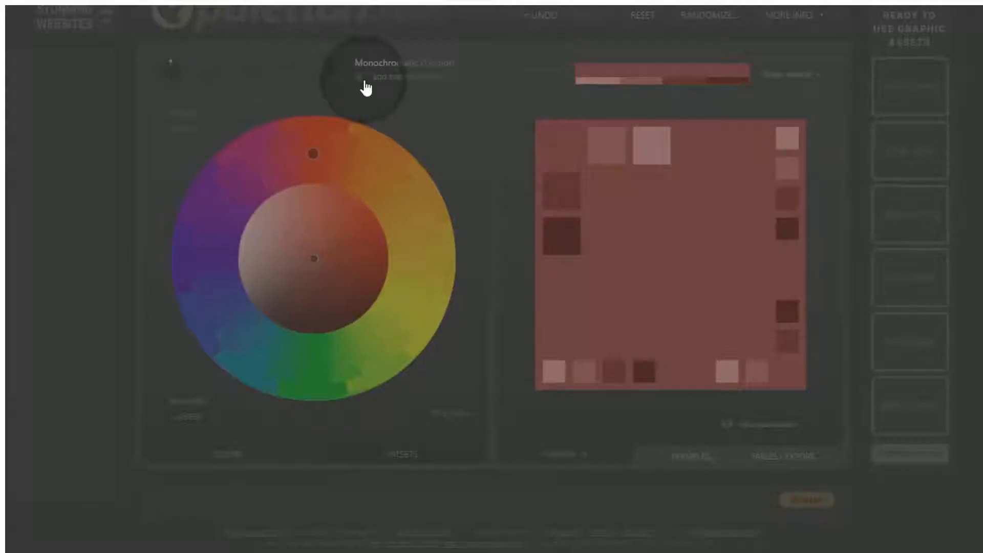
# Add a complementary colour, move to blue hue 237° base 2D4672, and lighten one shade.
pyautogui.click(363, 80)
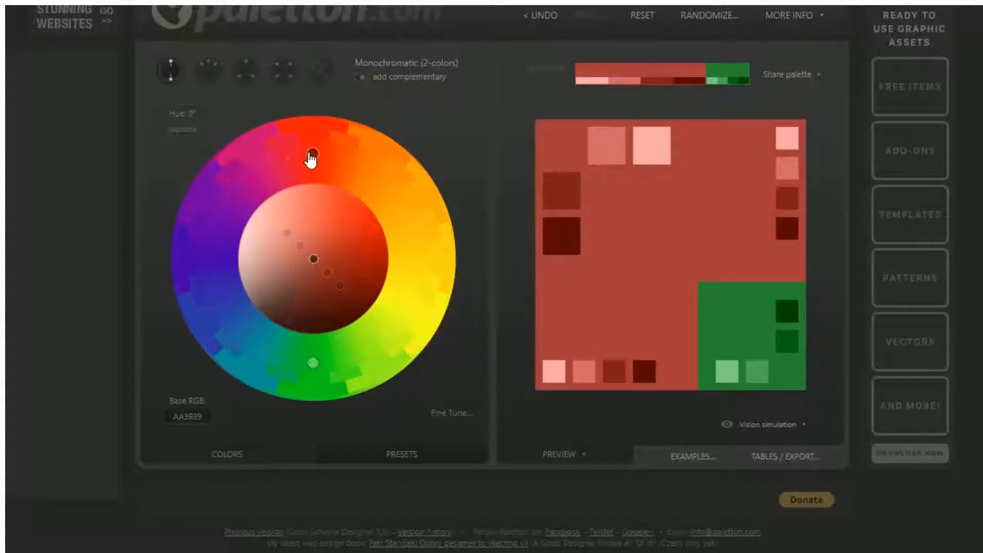
pyautogui.moveTo(311, 160); pyautogui.dragTo(245, 327)
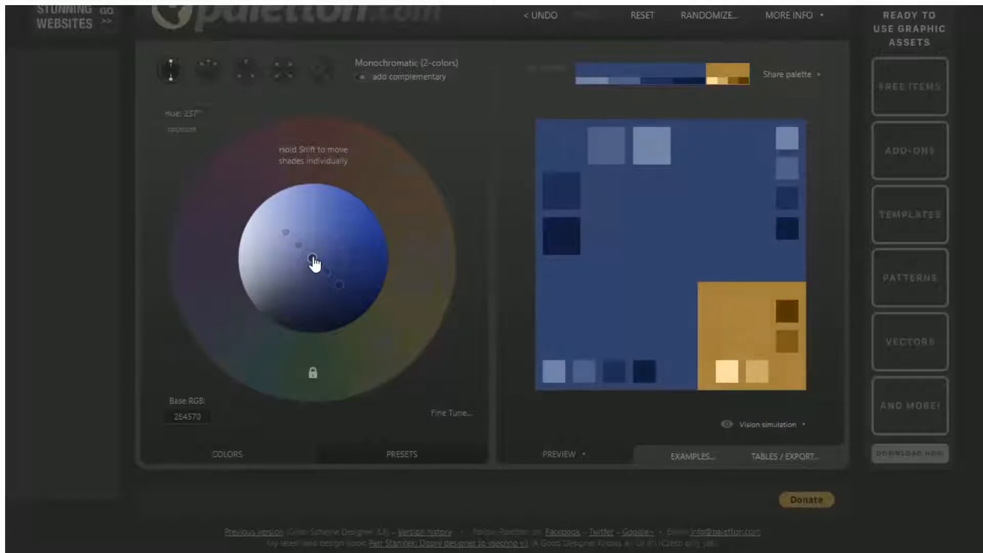
pyautogui.moveTo(312, 259); pyautogui.dragTo(358, 285)
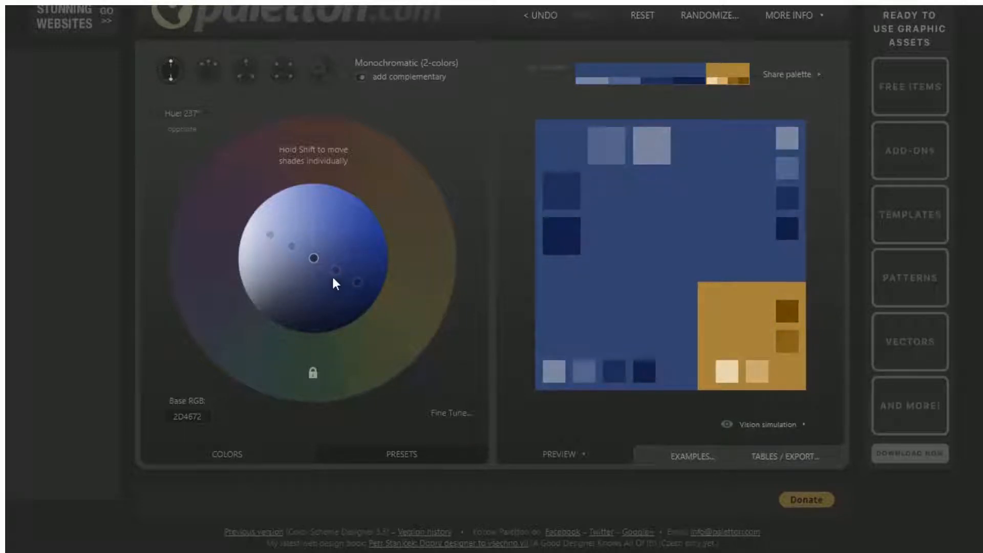
pyautogui.moveTo(334, 273); pyautogui.dragTo(310, 214)
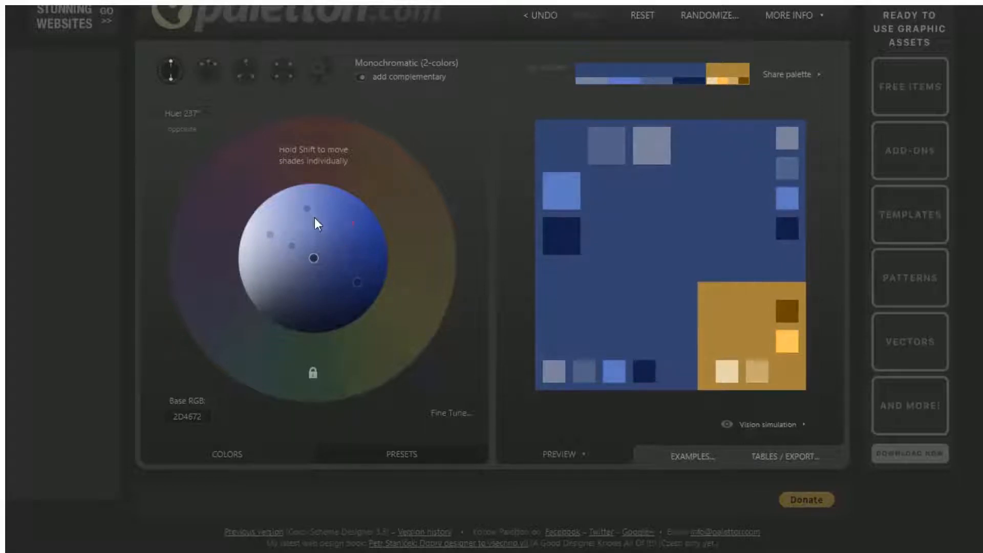
# Reset to red, switch to adjacent colours with complement, and bring up Palette Fine Tune.
pyautogui.click(640, 20)
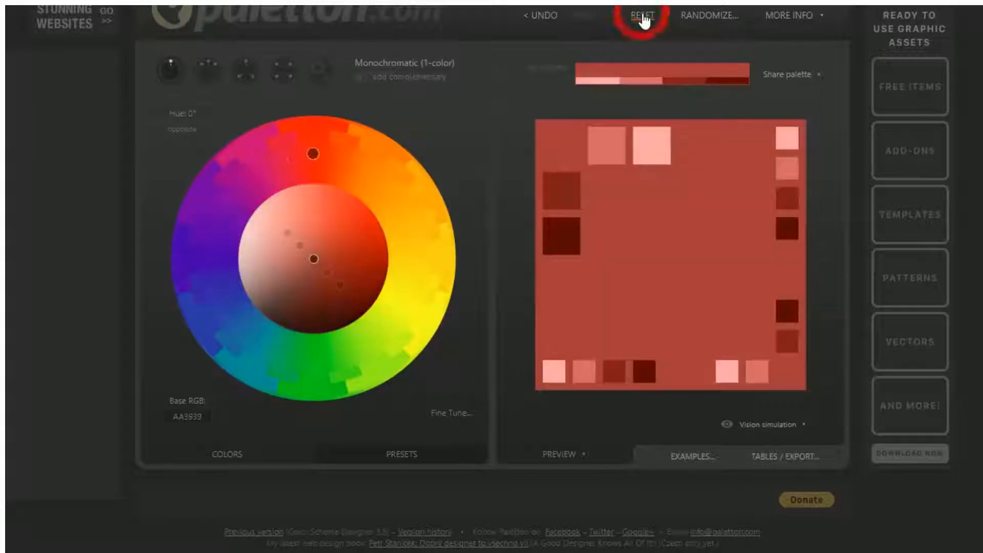
pyautogui.click(361, 78)
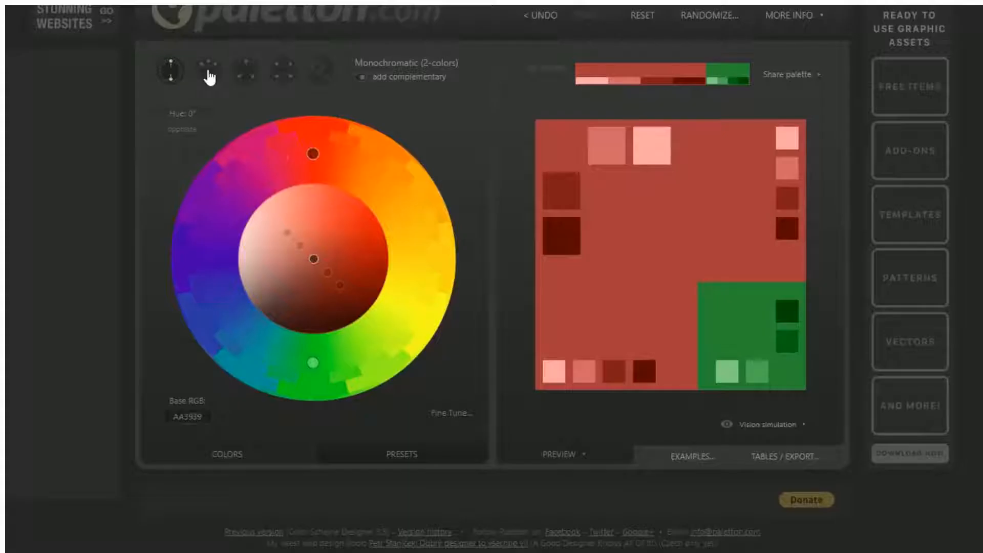
pyautogui.click(208, 72)
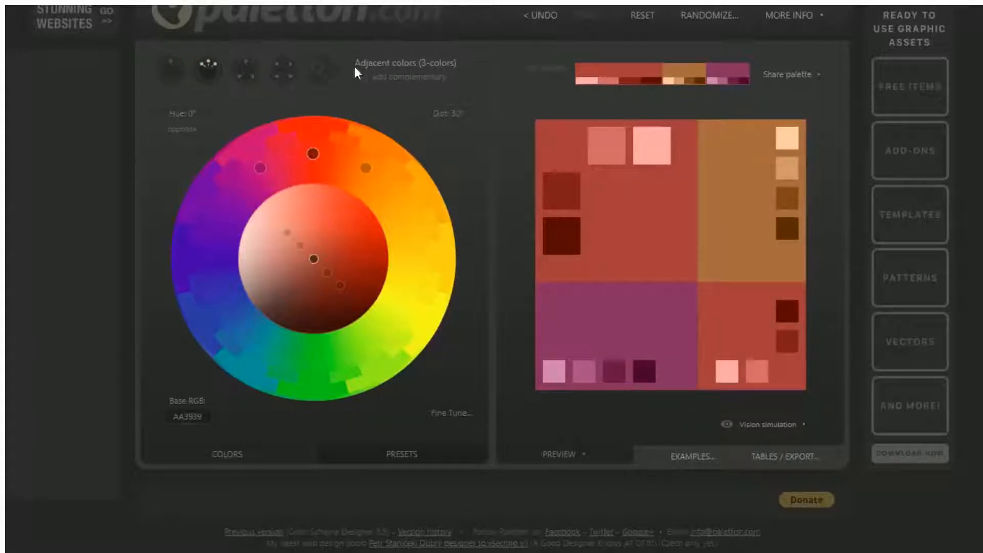
pyautogui.click(362, 82)
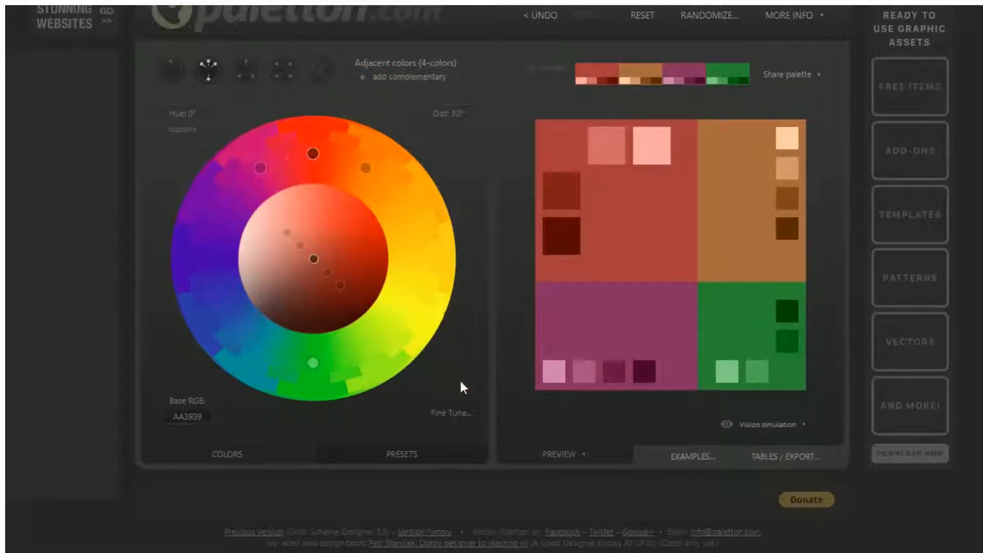
pyautogui.click(450, 412)
pyautogui.moveTo(439, 340); pyautogui.dragTo(548, 180)
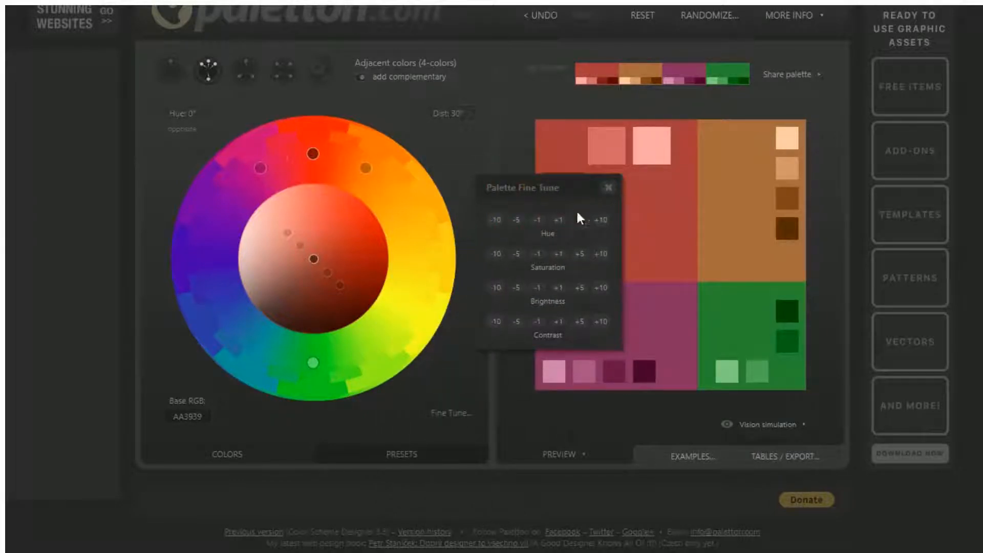
# Raise the palette hue three steps toward orange and nudge saturation up then back down.
pyautogui.click(601, 221)
pyautogui.click(601, 221)
pyautogui.click(602, 221)
pyautogui.click(602, 222)
pyautogui.click(602, 255)
pyautogui.click(600, 256)
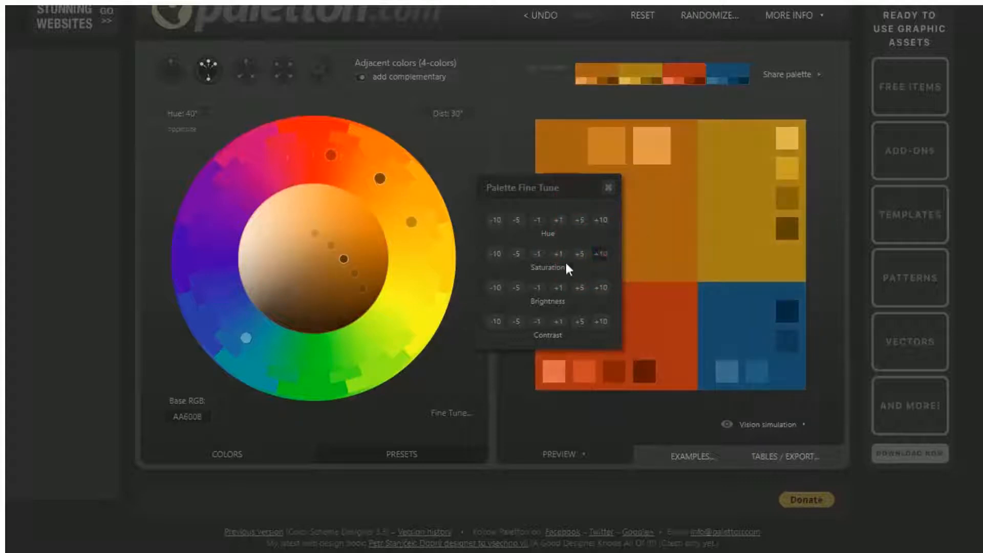
pyautogui.click(499, 254)
pyautogui.click(499, 254)
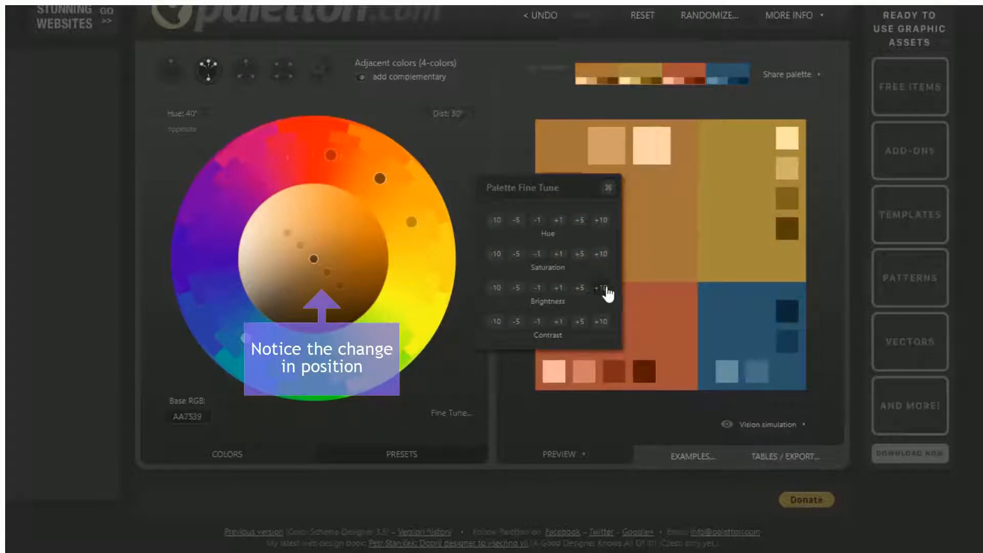
# Try brightness and contrast up and back, leaving base AA7539, then close Fine Tune.
pyautogui.click(605, 290)
pyautogui.click(604, 290)
pyautogui.click(496, 289)
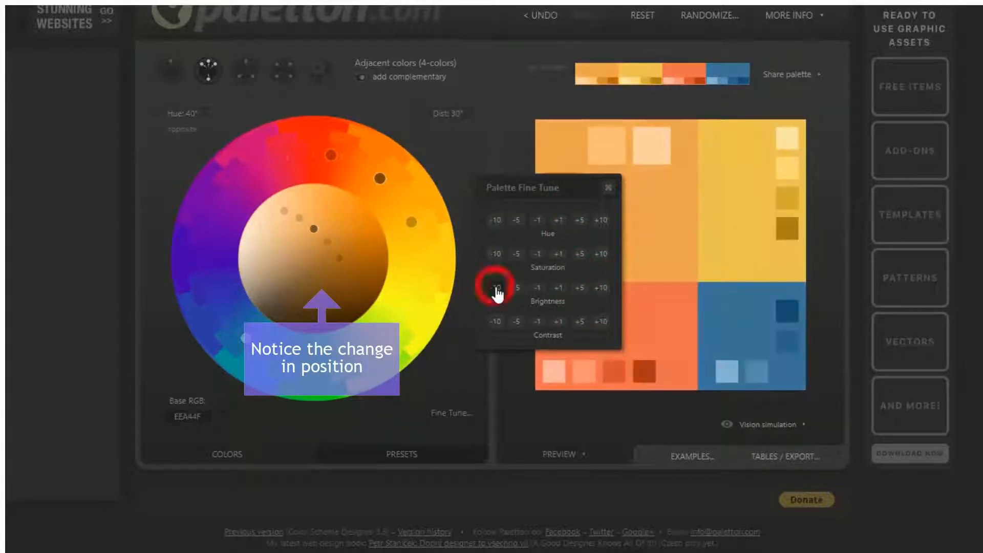
pyautogui.click(497, 292)
pyautogui.click(497, 292)
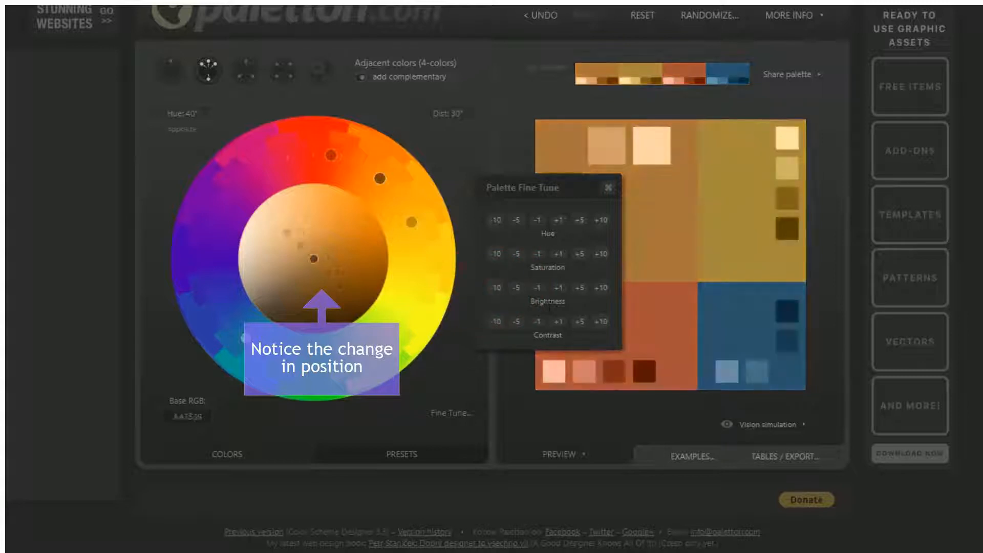
pyautogui.click(600, 323)
pyautogui.click(494, 322)
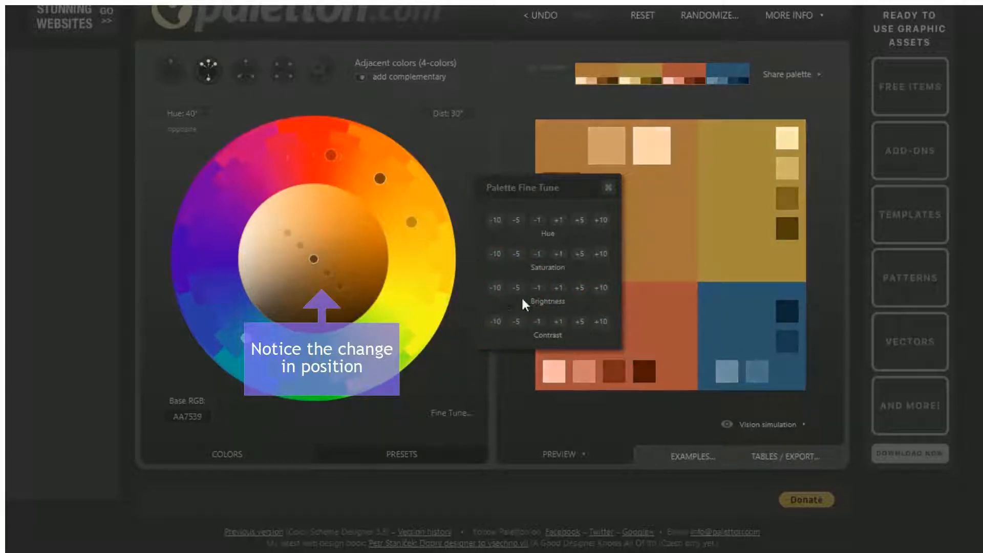
pyautogui.click(609, 187)
# Apply the Darker Colors preset from the presets list.
pyautogui.click(409, 454)
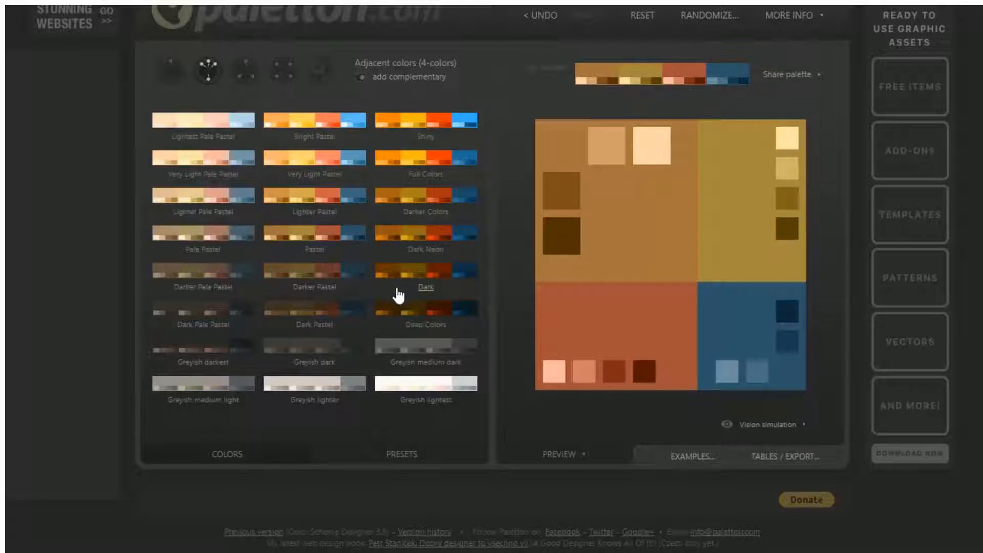
pyautogui.click(432, 215)
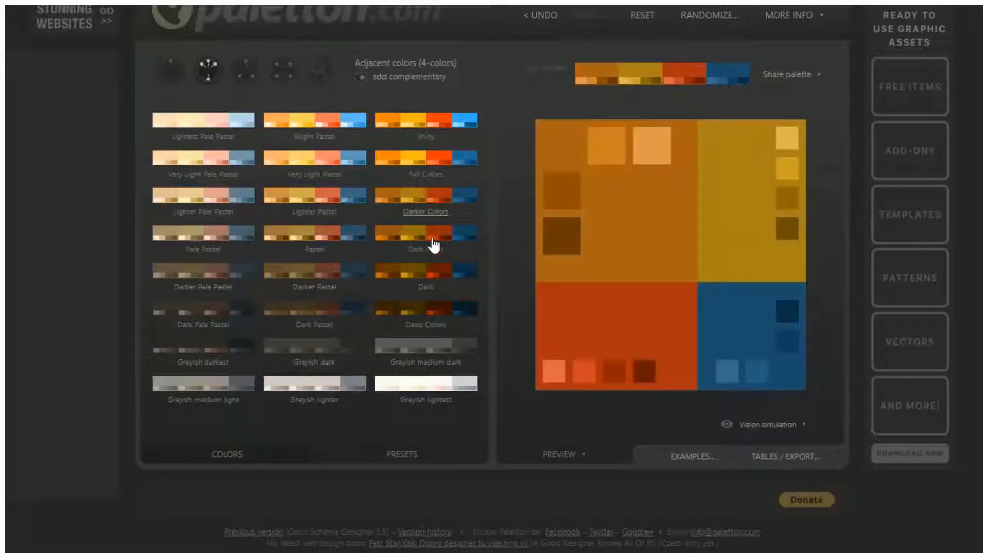
# Try Monochromatic, then settle on the three-colour Adjacent scheme without complement, base AF630B.
pyautogui.click(265, 460)
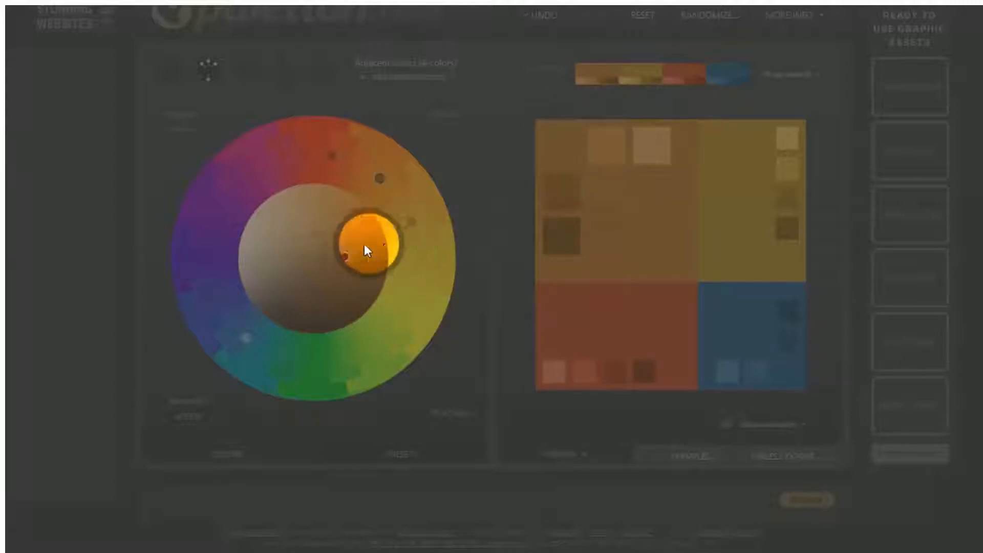
pyautogui.moveTo(330, 250)
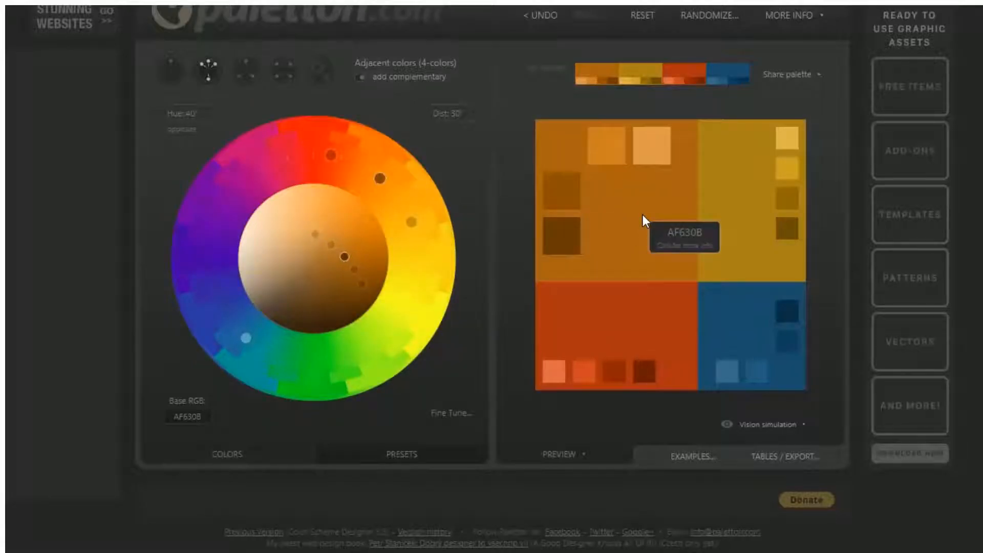
pyautogui.click(173, 70)
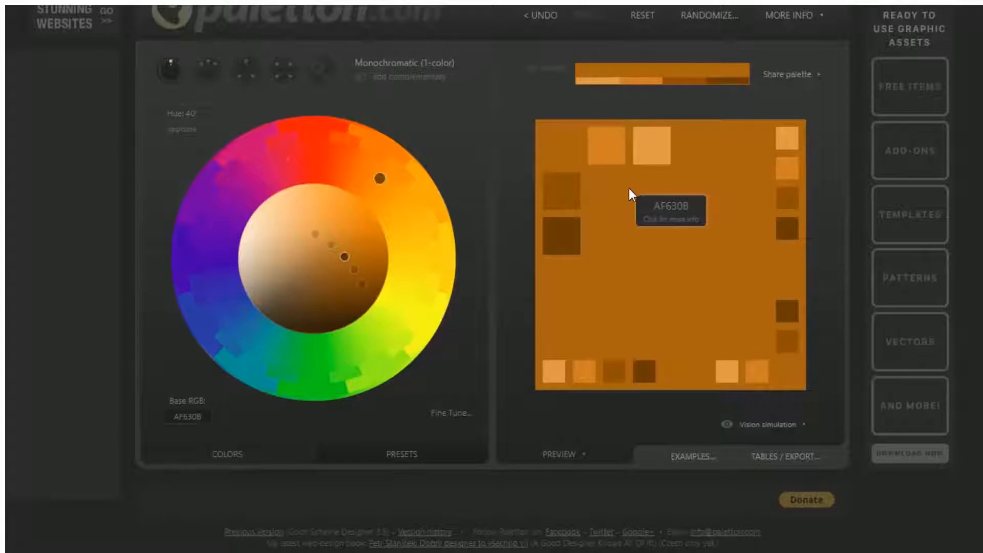
pyautogui.click(222, 73)
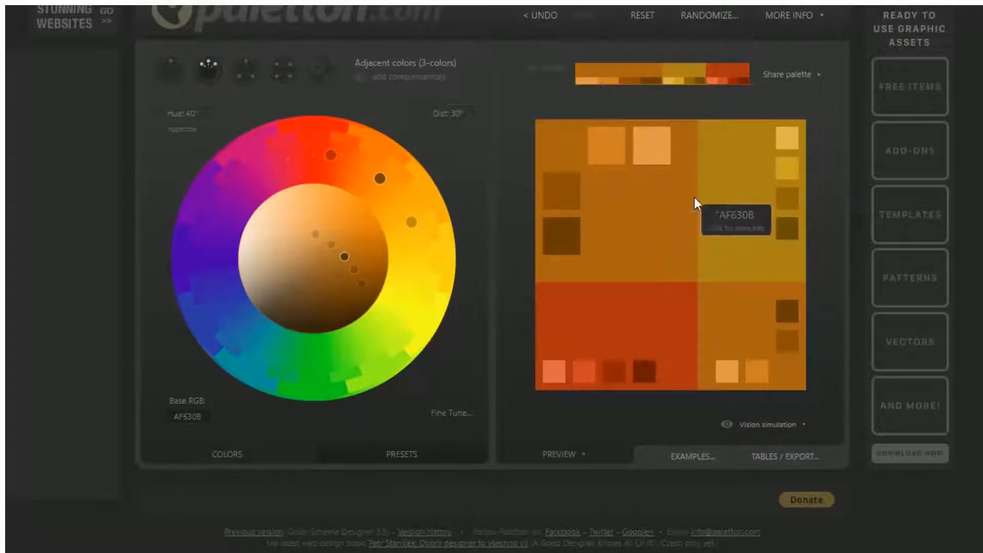
pyautogui.click(796, 76)
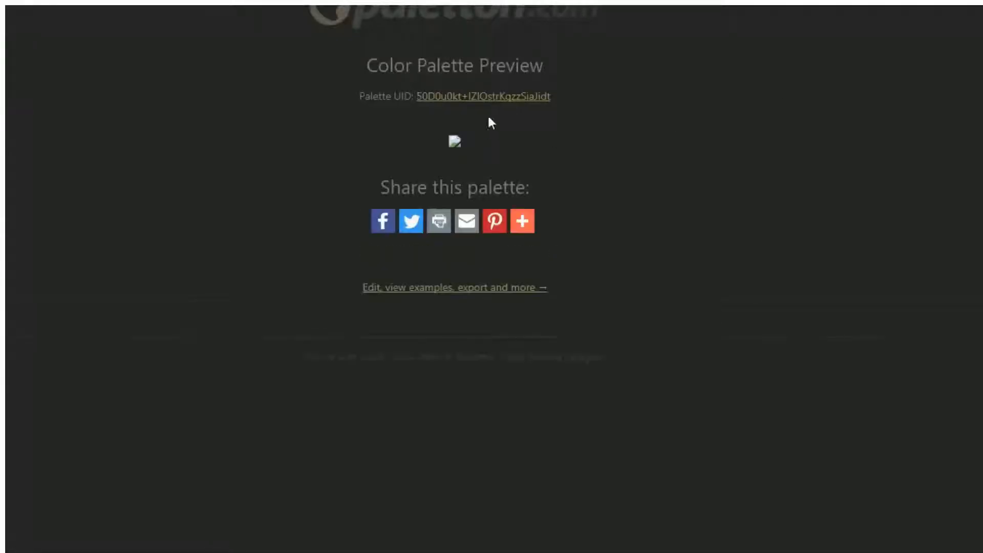
pyautogui.click(501, 98)
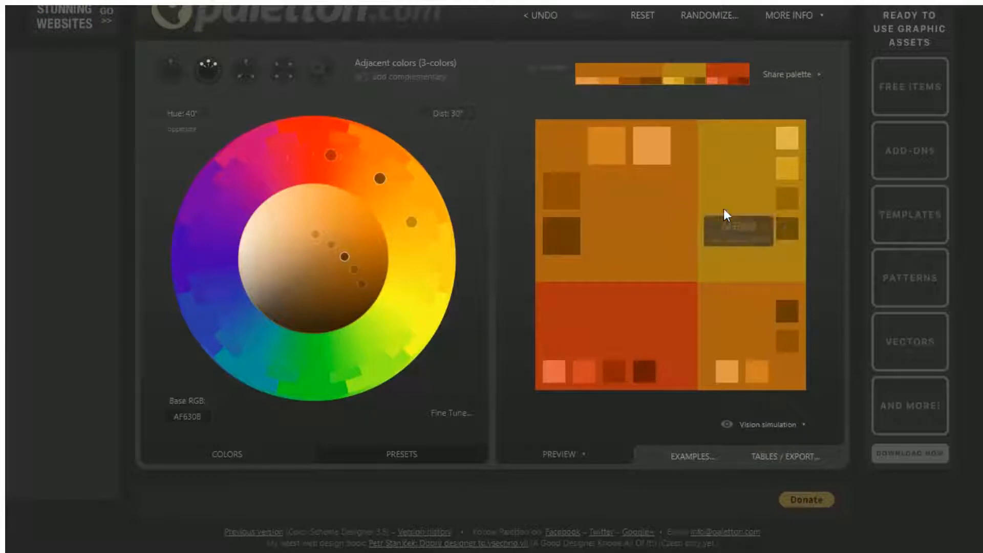
pyautogui.click(787, 435)
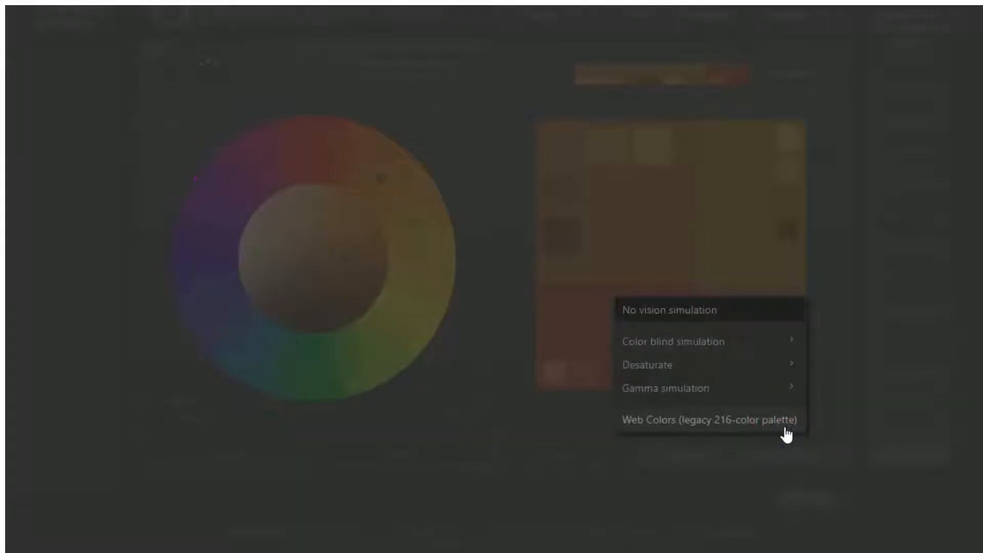
pyautogui.moveTo(724, 345)
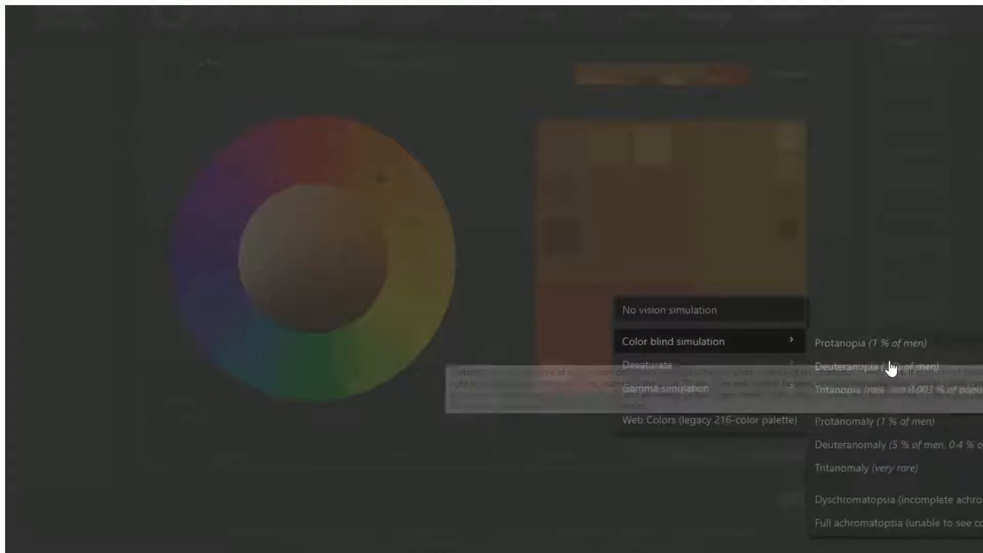
pyautogui.click(884, 421)
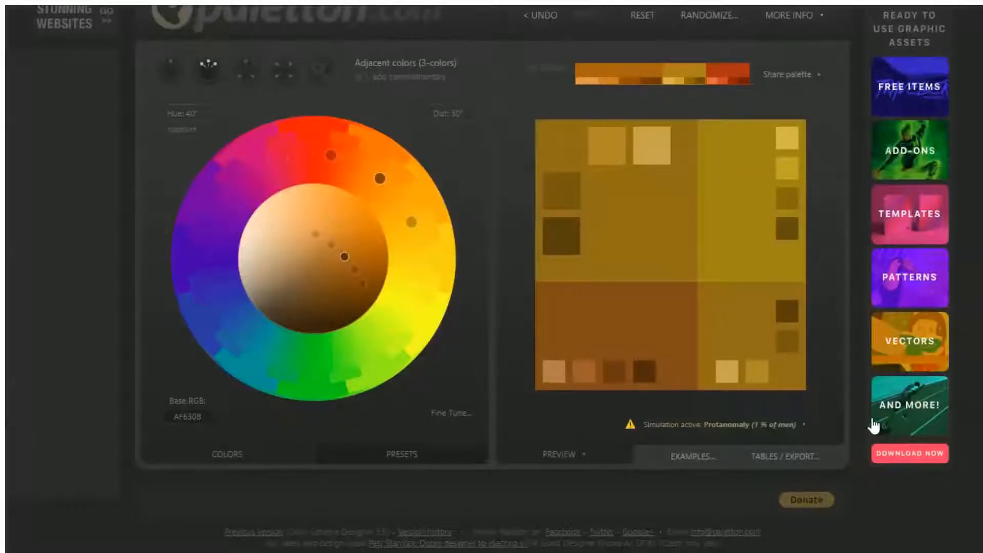
pyautogui.click(751, 424)
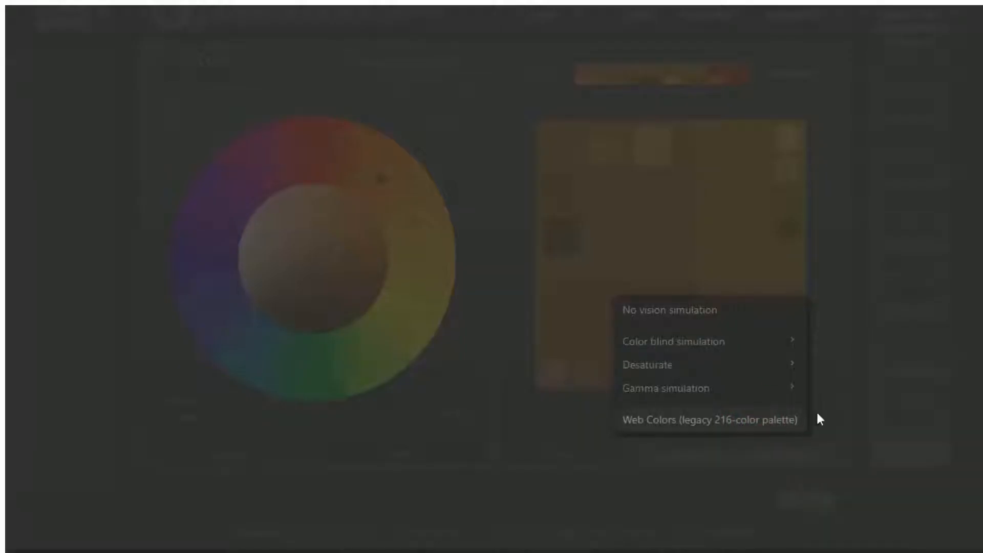
pyautogui.click(777, 342)
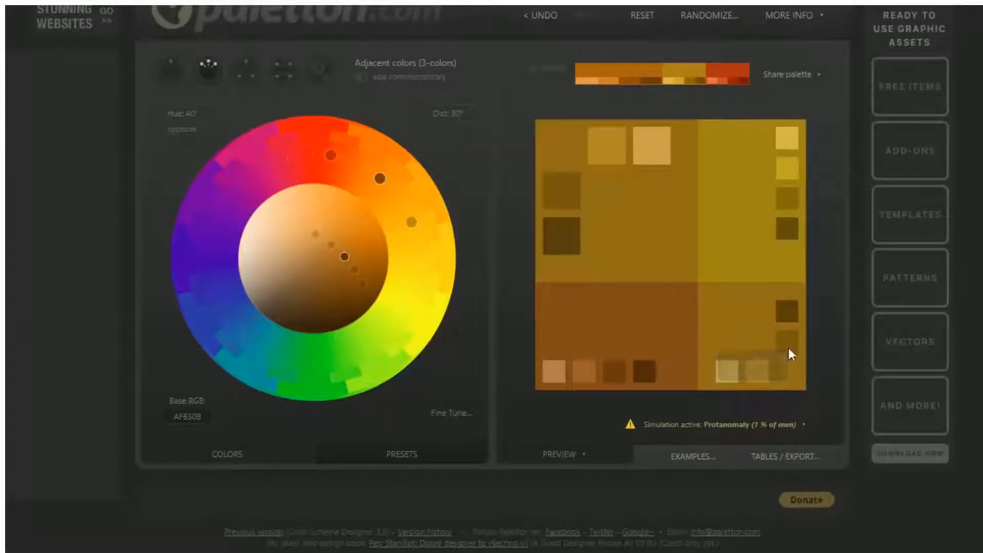
pyautogui.click(781, 427)
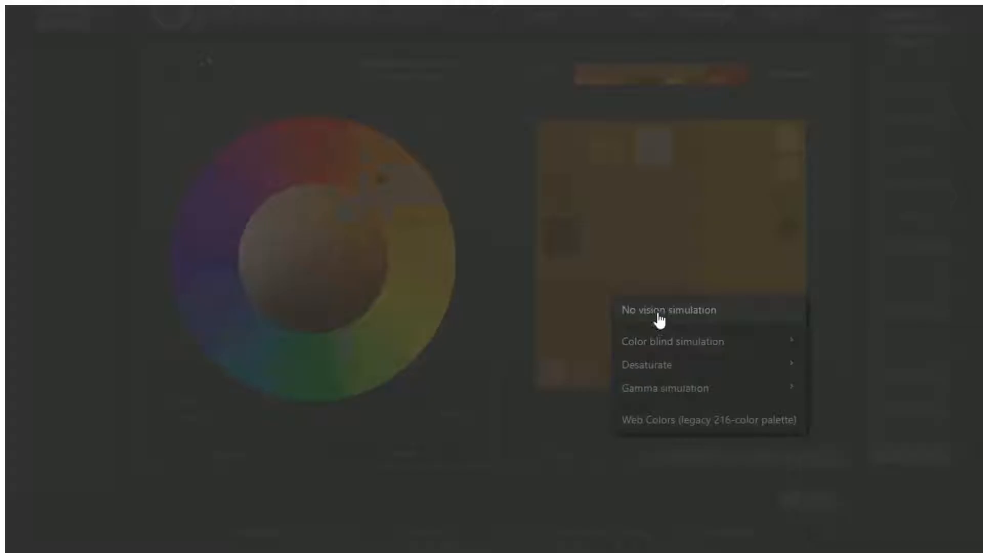
pyautogui.click(663, 314)
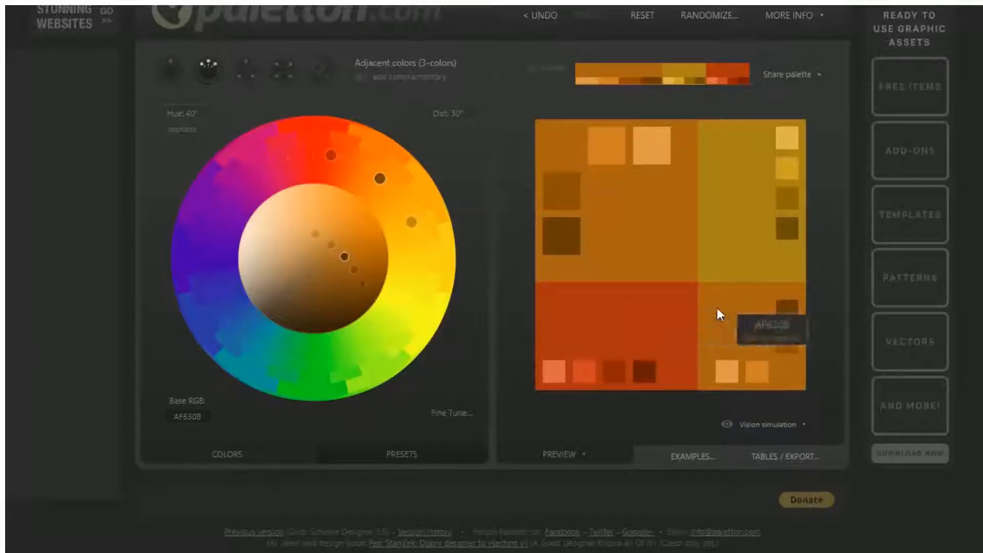
pyautogui.click(690, 456)
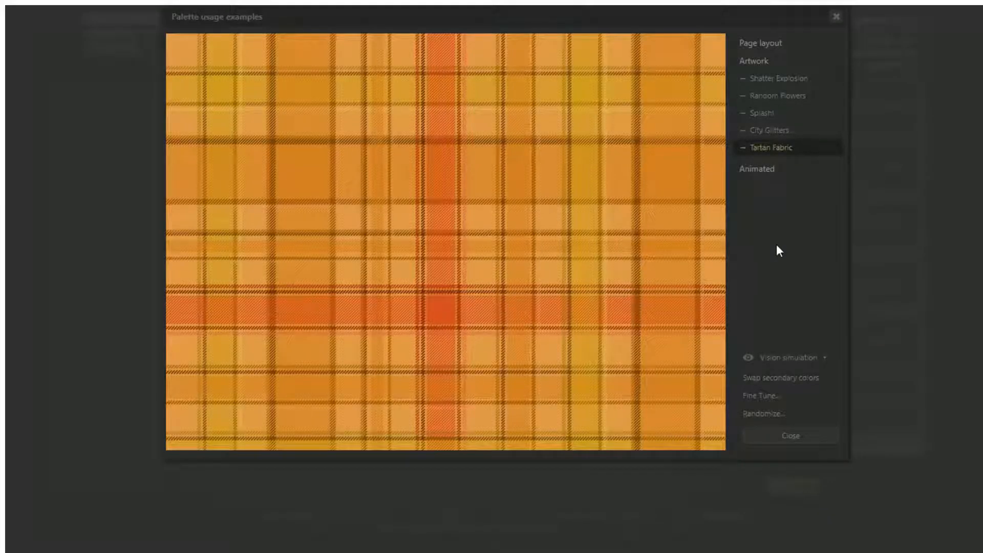
# Preview the palette on the white page, dark page, positive and negative design layouts.
pyautogui.click(761, 50)
pyautogui.click(770, 65)
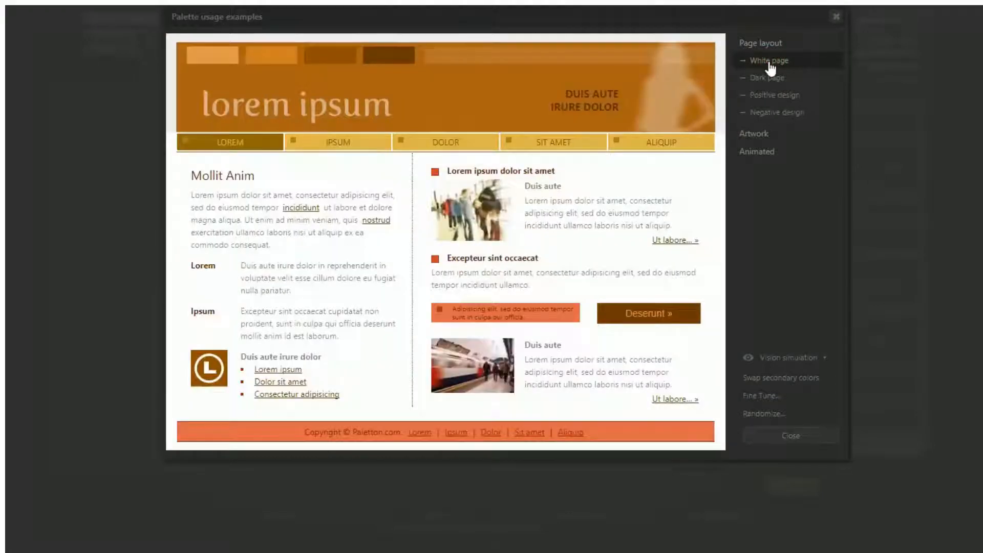
pyautogui.click(770, 60)
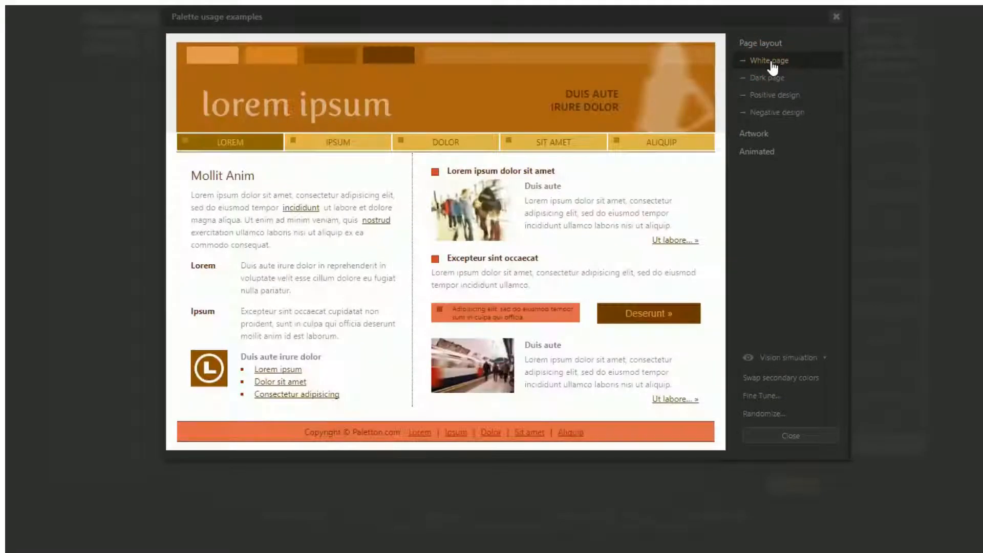
pyautogui.click(774, 79)
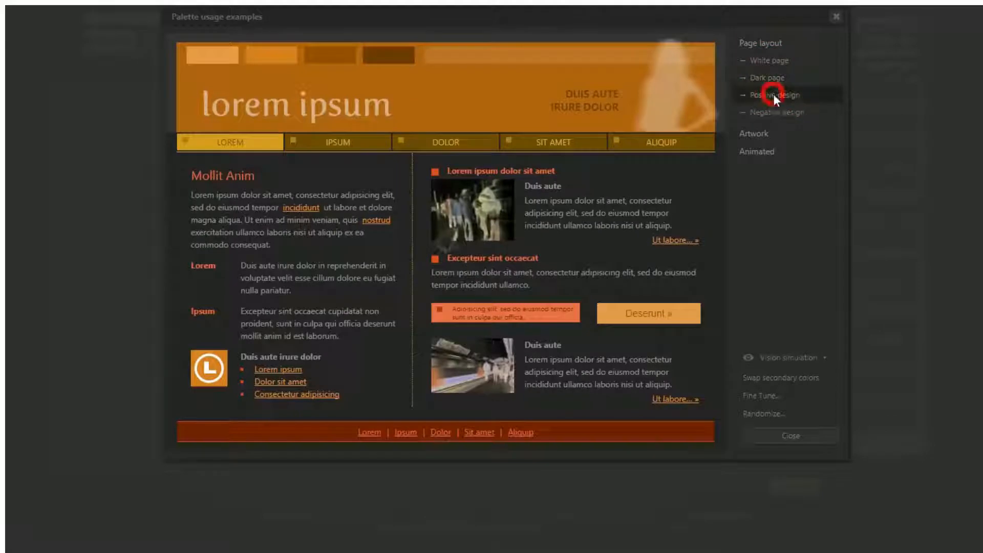
pyautogui.click(773, 96)
pyautogui.click(775, 112)
# Preview the artwork examples (Shatter Explosion, Random Flowers, Splash!, City Glitters, Tartan Fabric) and Bubbling and Stripes animations.
pyautogui.click(759, 134)
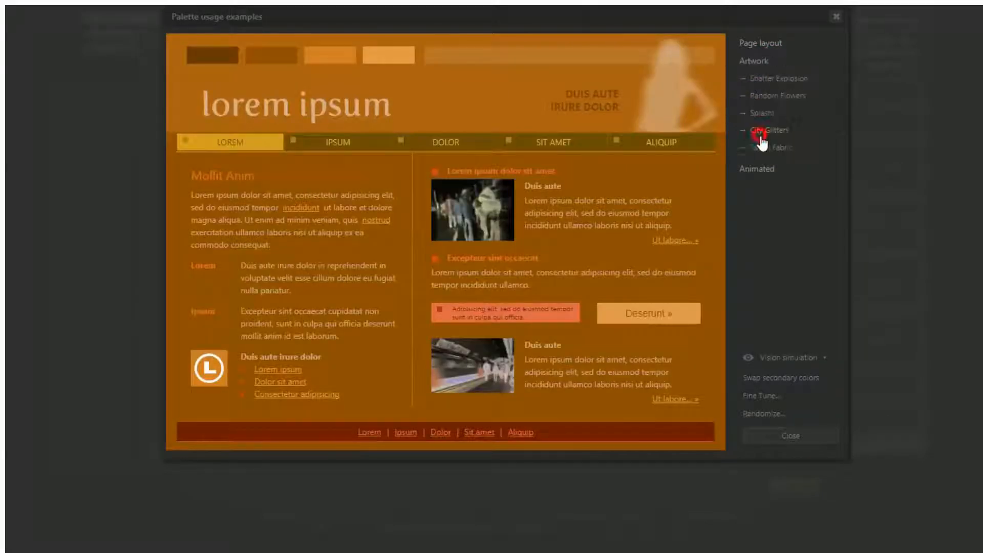
pyautogui.click(775, 79)
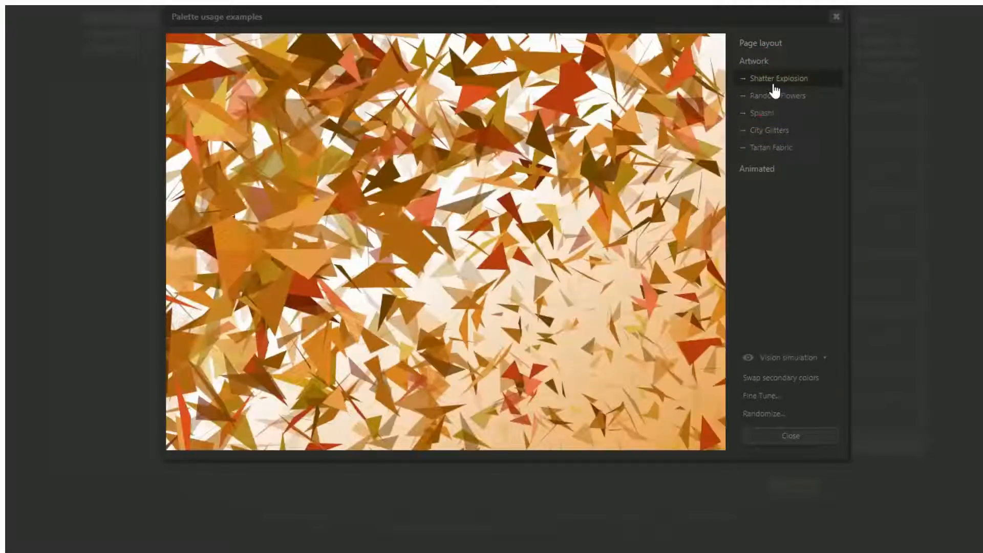
pyautogui.click(776, 95)
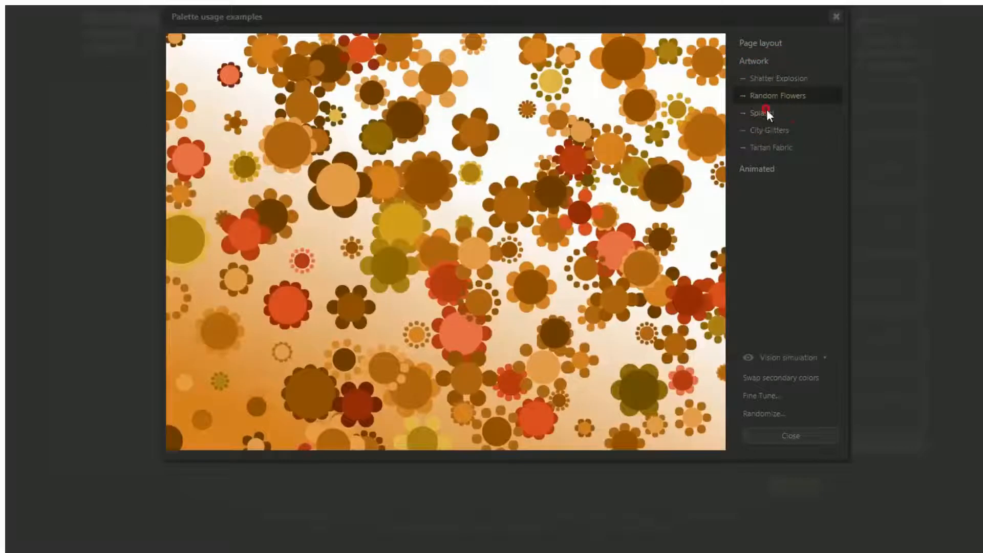
pyautogui.click(767, 113)
pyautogui.click(771, 129)
pyautogui.click(776, 149)
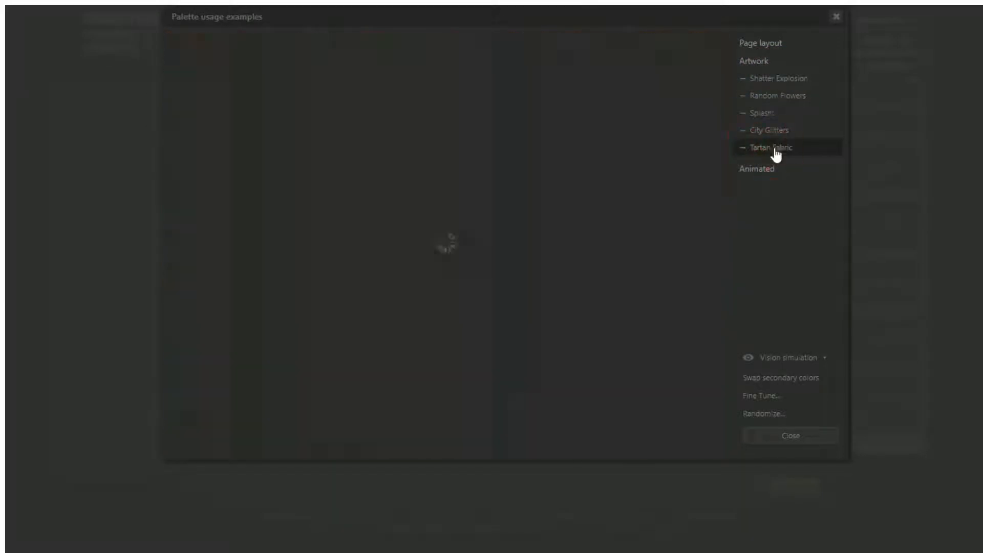
pyautogui.click(766, 169)
pyautogui.click(765, 98)
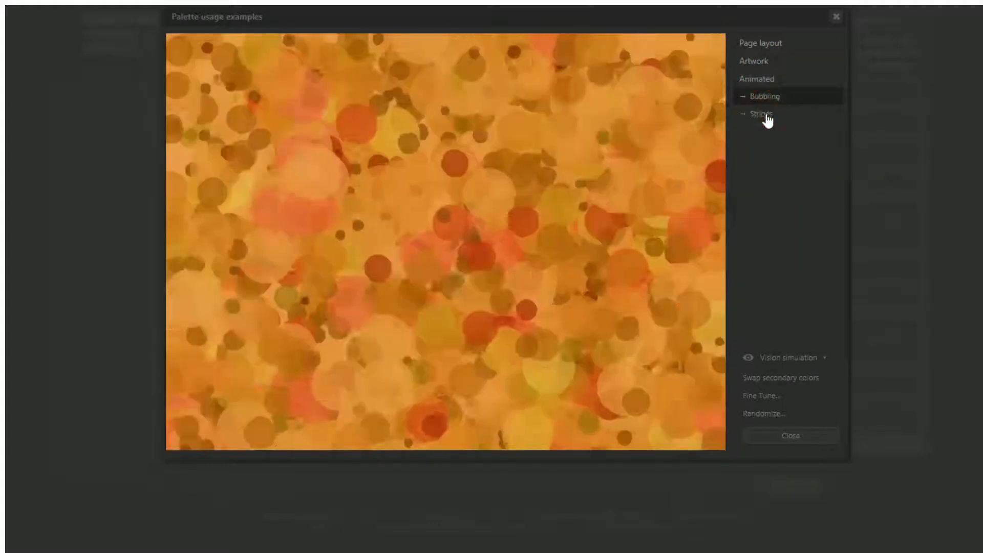
pyautogui.click(767, 119)
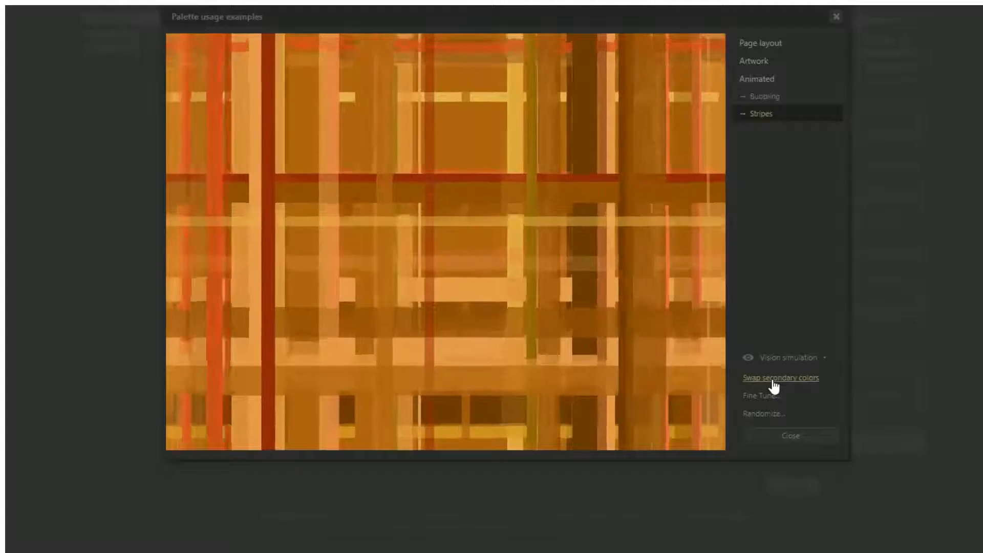
# Swap the two secondary colours, dismiss Fine Tune and Randomize unchanged, and close the examples.
pyautogui.click(772, 379)
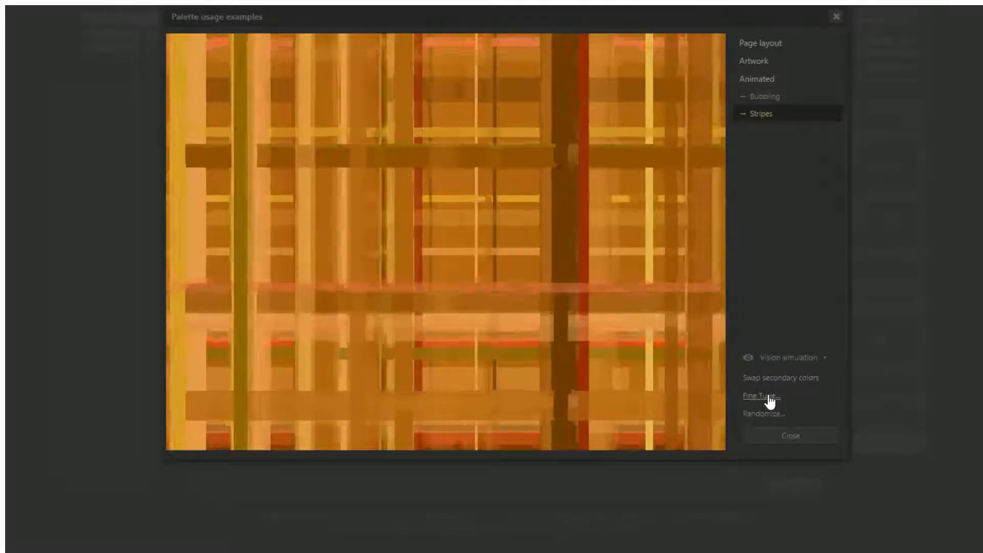
pyautogui.click(768, 395)
pyautogui.click(852, 328)
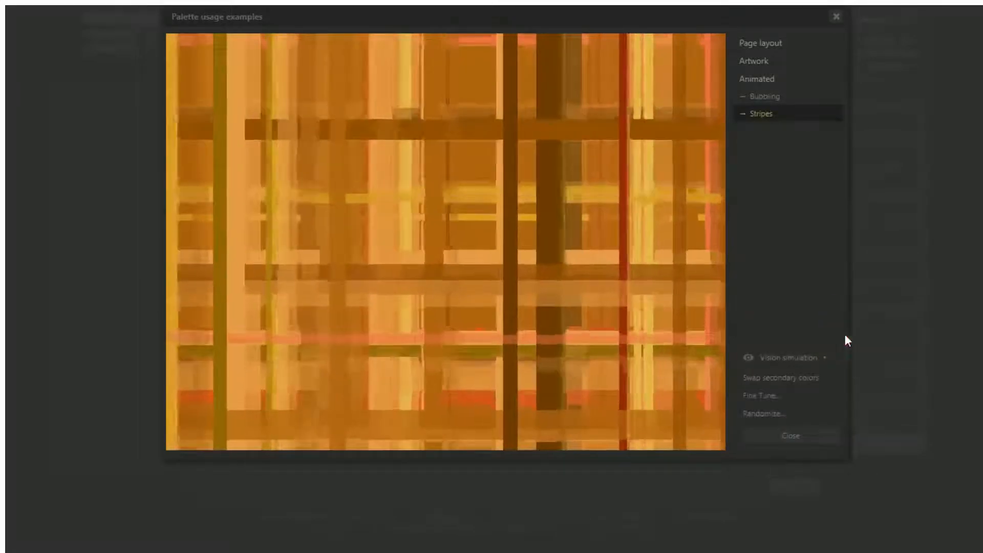
pyautogui.click(771, 414)
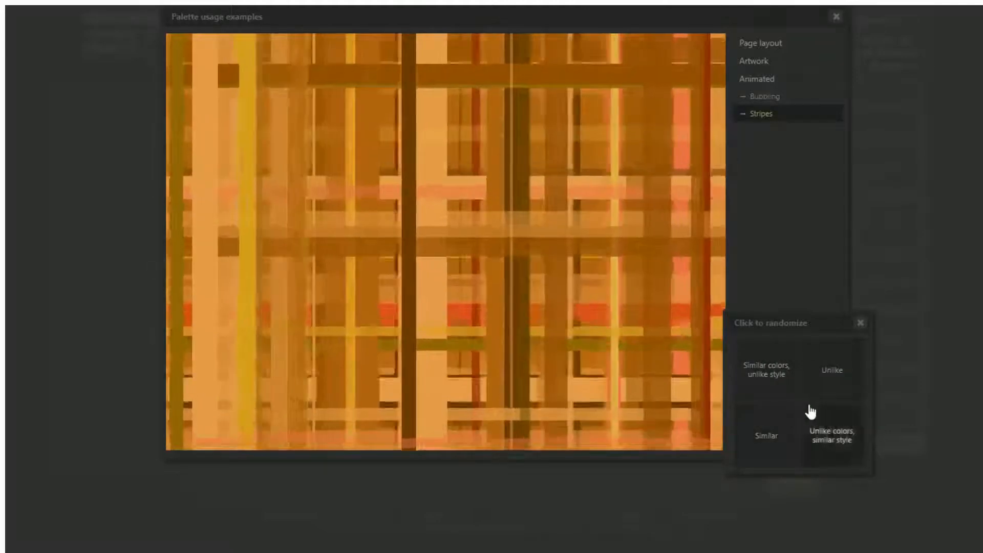
pyautogui.click(860, 323)
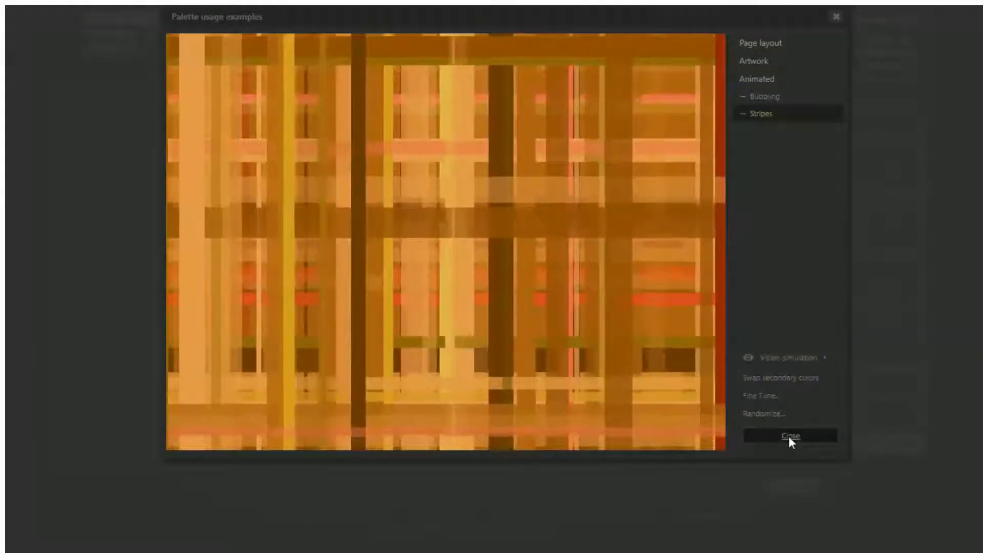
pyautogui.click(790, 437)
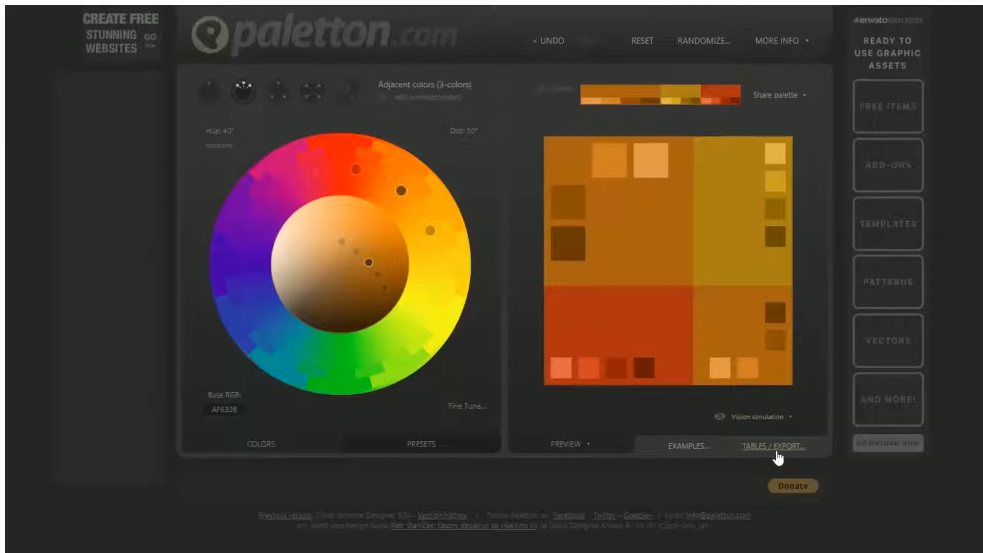
# Export the palette's colour list as an HTML page, then as plain text.
pyautogui.click(776, 450)
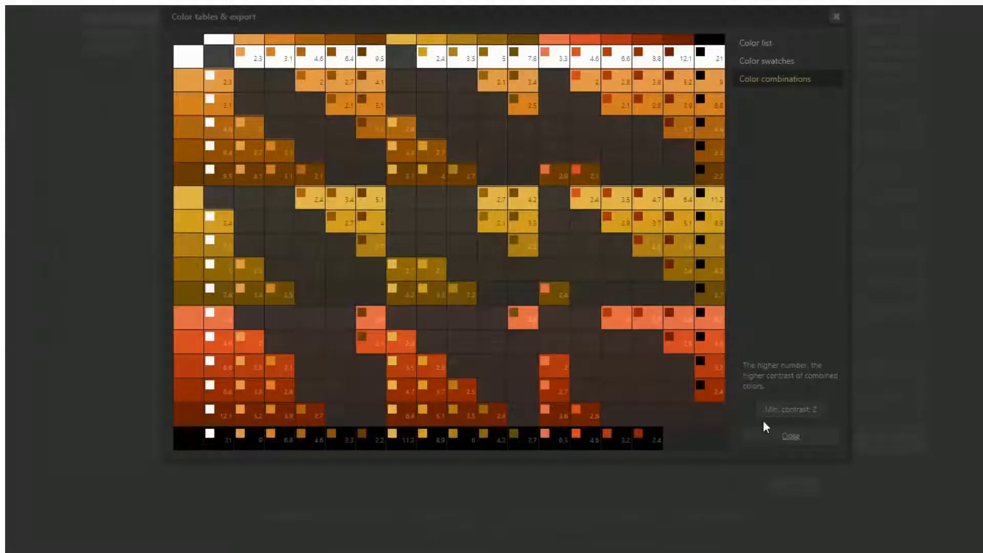
pyautogui.click(765, 46)
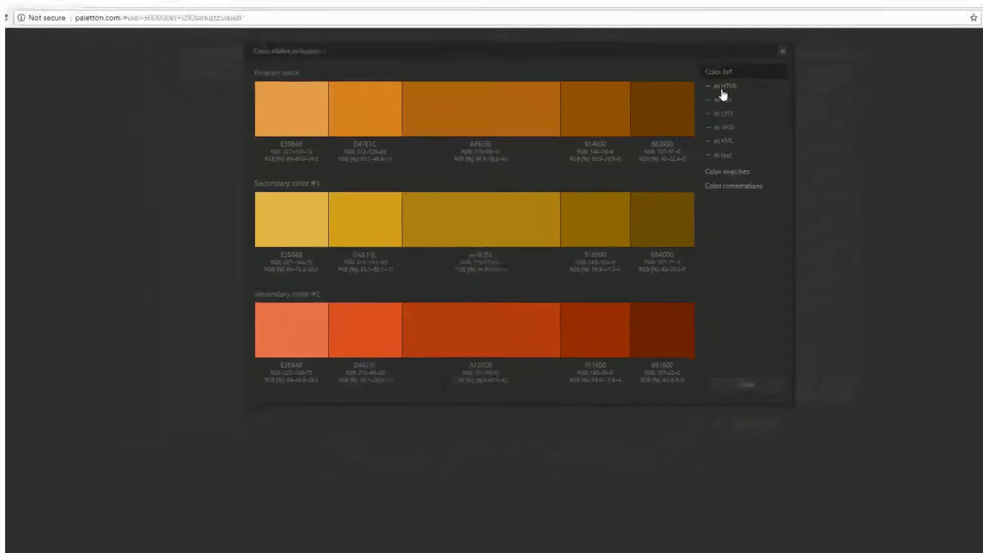
pyautogui.click(724, 88)
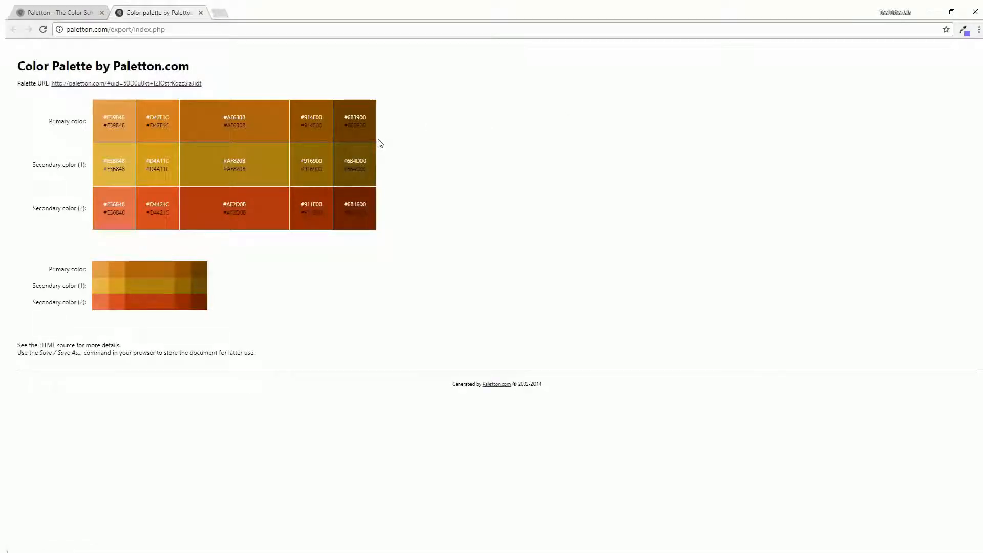
pyautogui.click(202, 13)
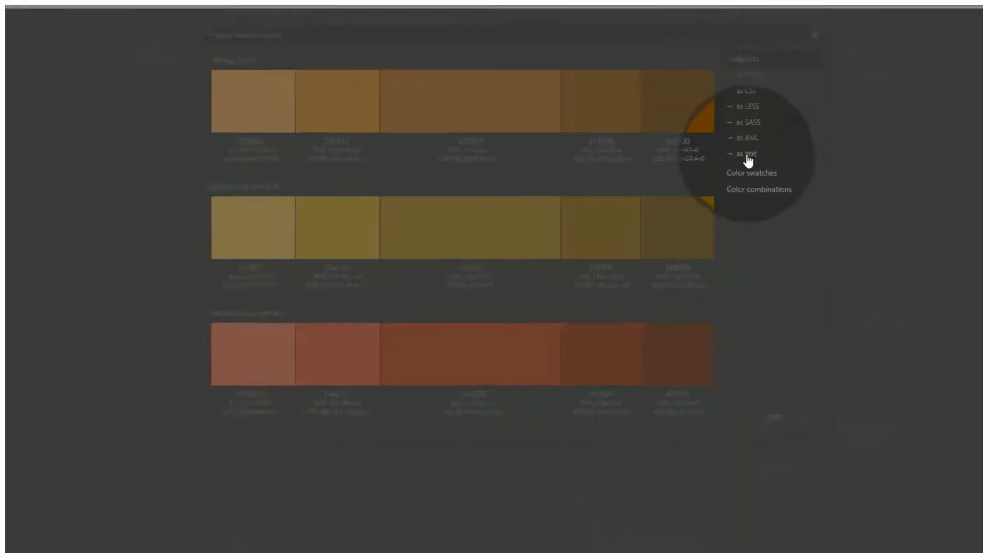
pyautogui.click(763, 152)
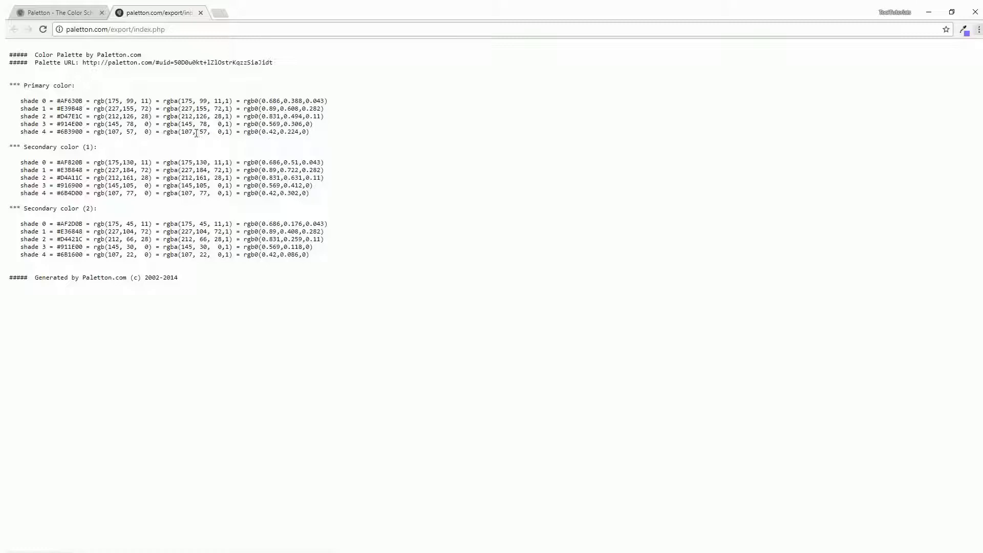
pyautogui.click(201, 14)
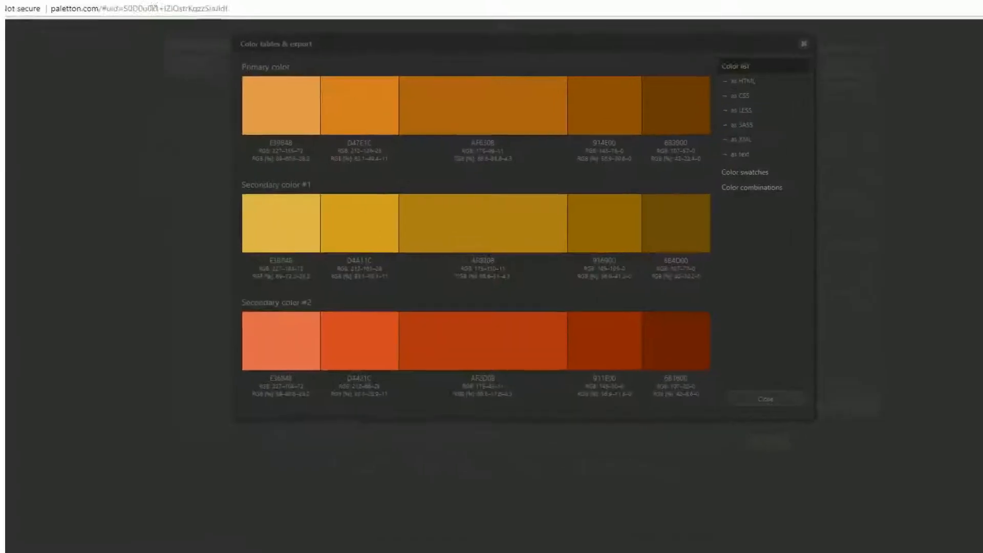
# Review the colour swatches and the colour combinations contrast table before closing the tables view.
pyautogui.click(788, 174)
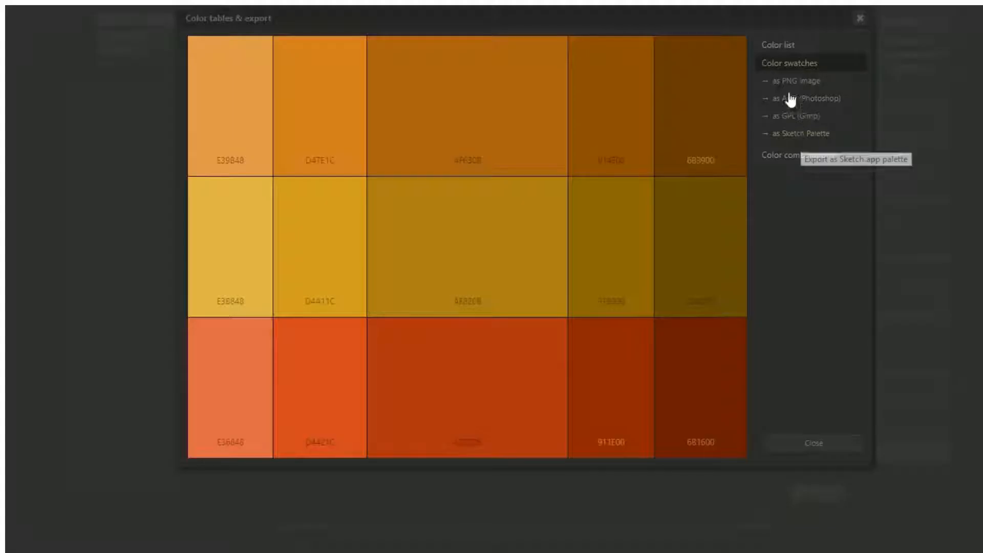
pyautogui.click(797, 156)
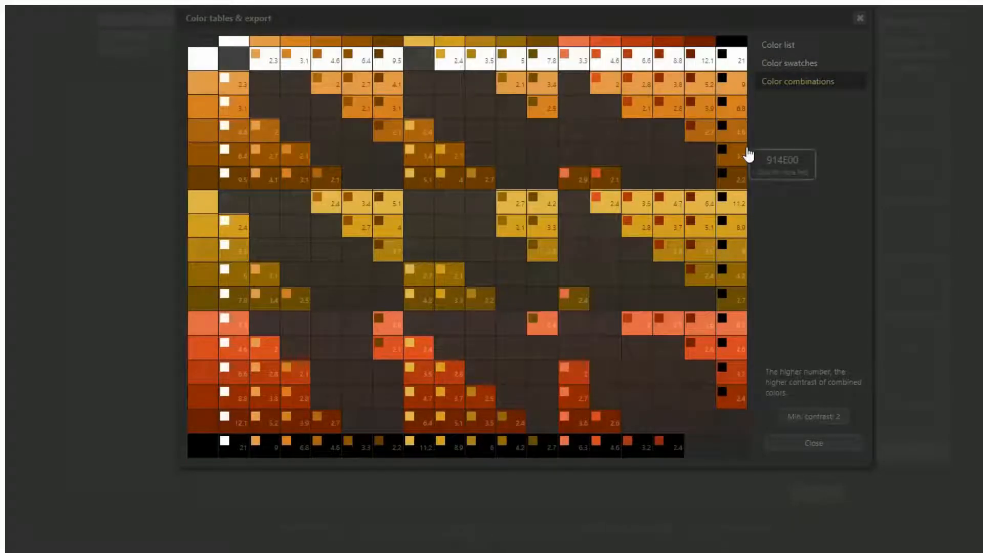
pyautogui.click(814, 443)
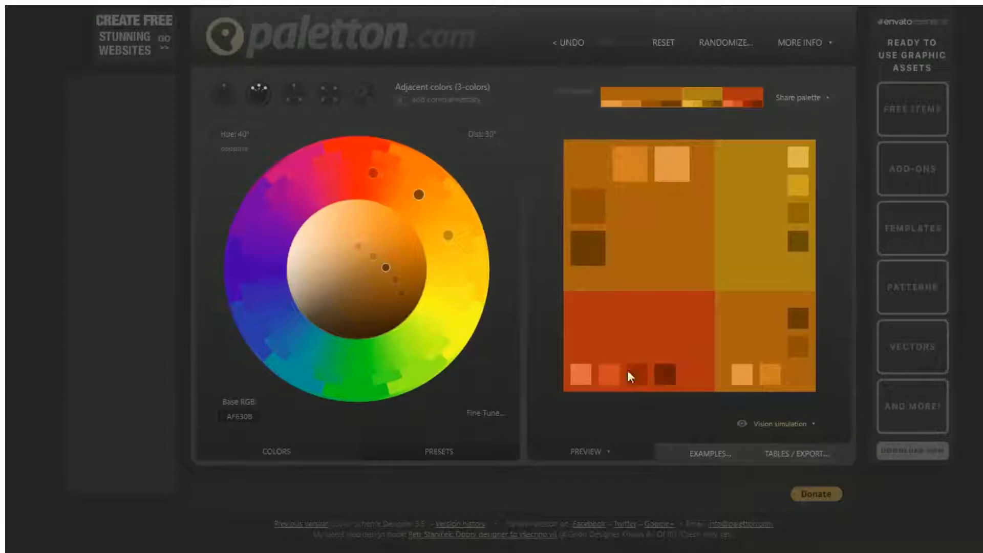